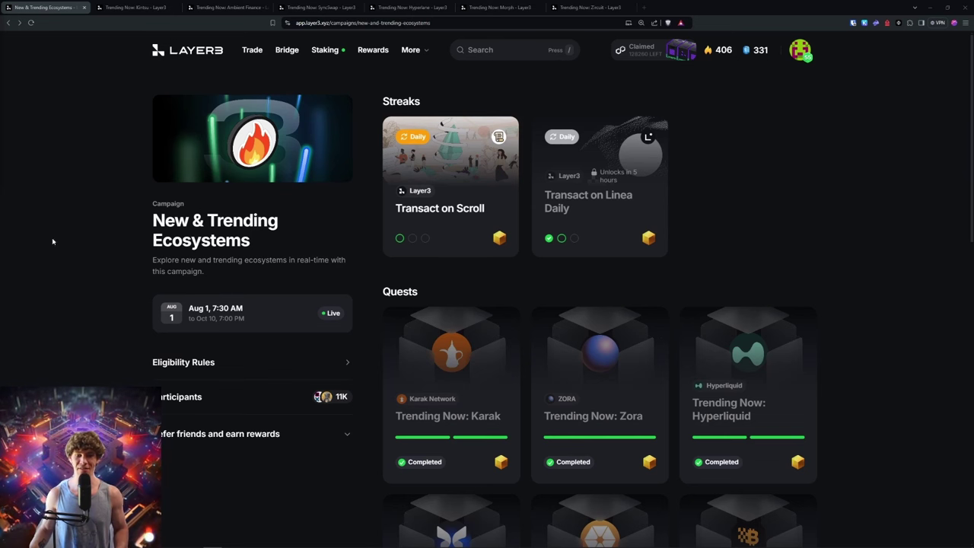
Look through the Streaks and Quests of the New & Trending Ecosystems campaign, including completed, open and locked quests
{"action": "scroll", "coordinate": [918, 170], "scroll_direction": "down", "scroll_amount": 8}
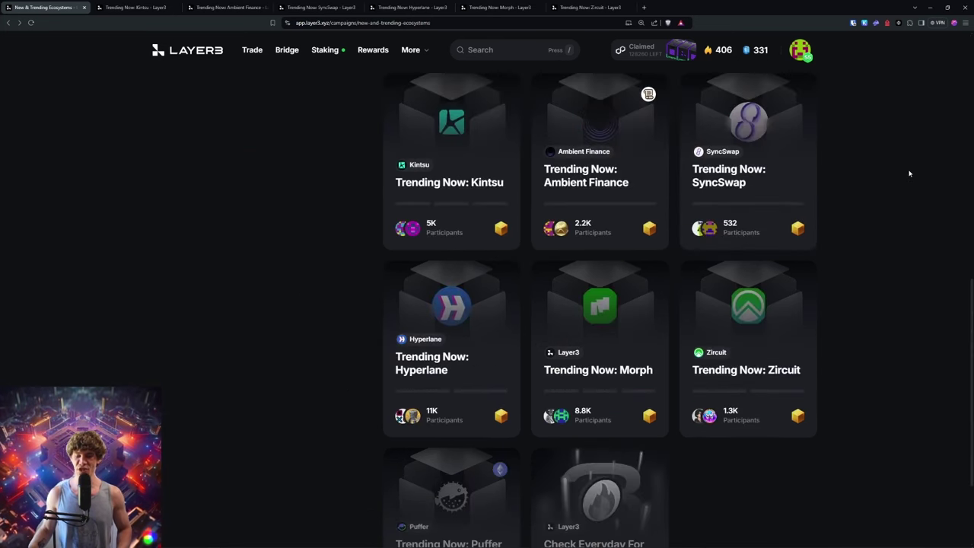
{"action": "scroll", "coordinate": [910, 174], "scroll_direction": "up", "scroll_amount": 10}
{"action": "scroll", "coordinate": [907, 175], "scroll_direction": "down", "scroll_amount": 7}
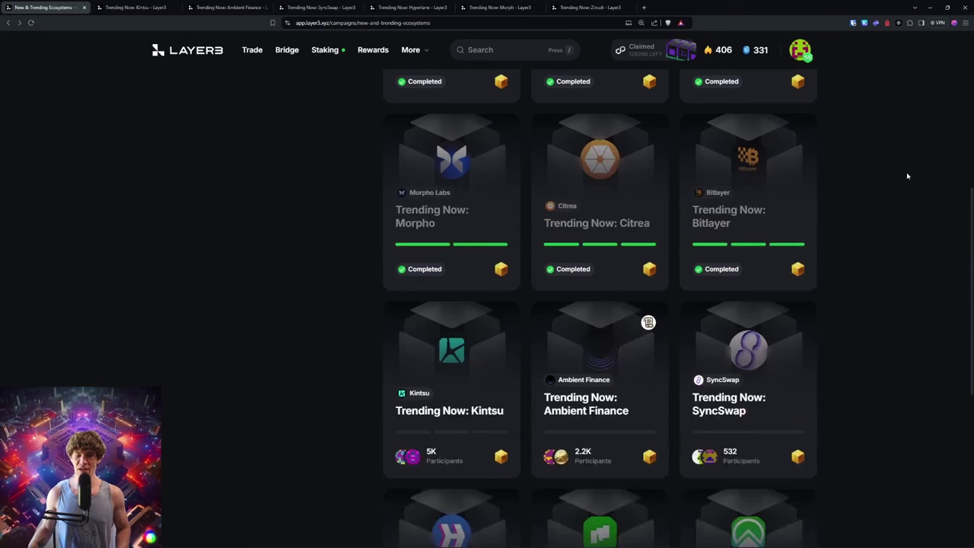
{"action": "scroll", "coordinate": [907, 172], "scroll_direction": "down", "scroll_amount": 5}
{"action": "scroll", "coordinate": [905, 180], "scroll_direction": "up", "scroll_amount": 5}
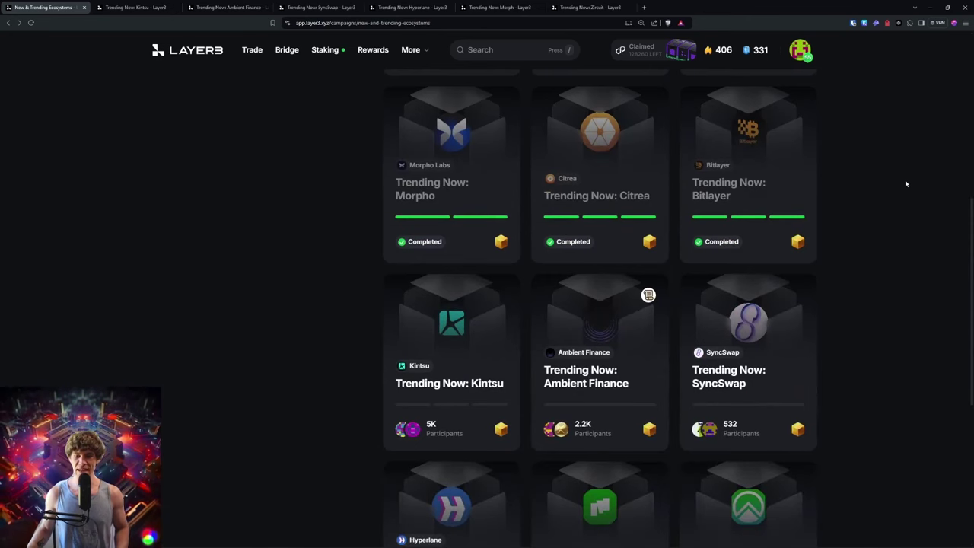
{"action": "scroll", "coordinate": [903, 179], "scroll_direction": "up", "scroll_amount": 3}
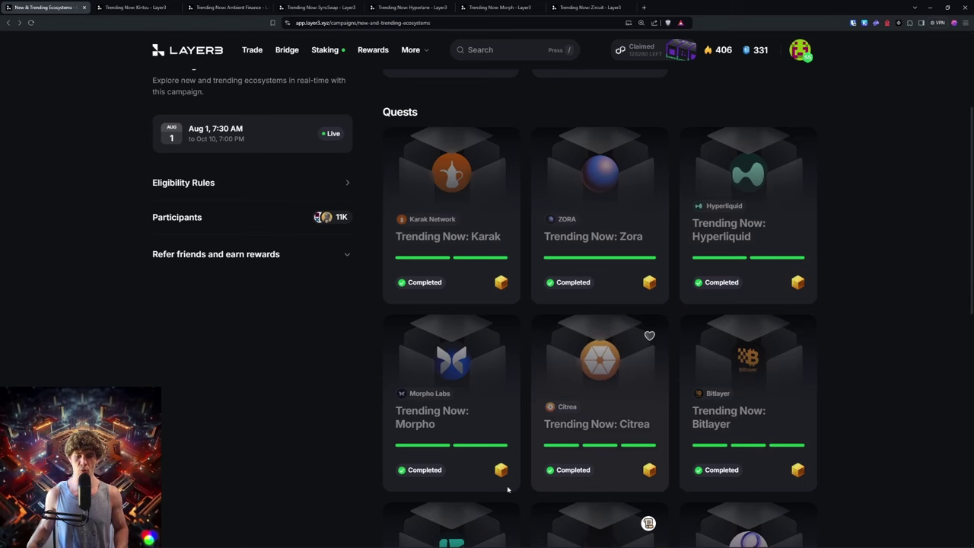
{"action": "scroll", "coordinate": [875, 296], "scroll_direction": "down", "scroll_amount": 7}
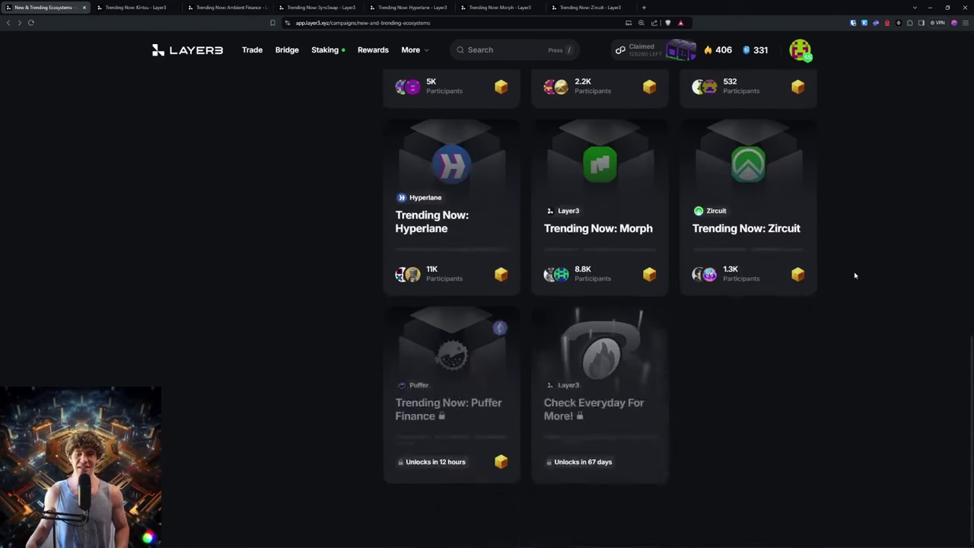
{"action": "scroll", "coordinate": [854, 274], "scroll_direction": "up", "scroll_amount": 2}
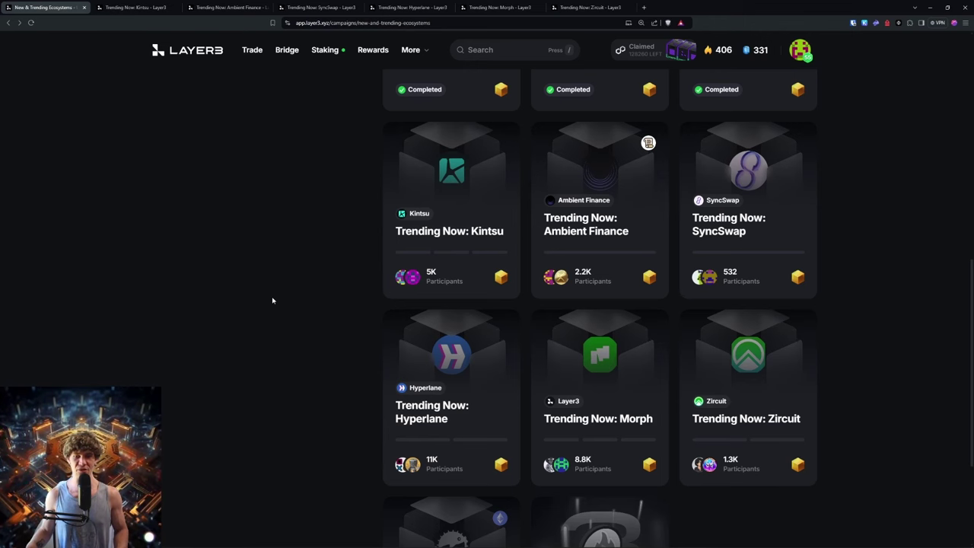
{"action": "scroll", "coordinate": [297, 295], "scroll_direction": "up", "scroll_amount": 5}
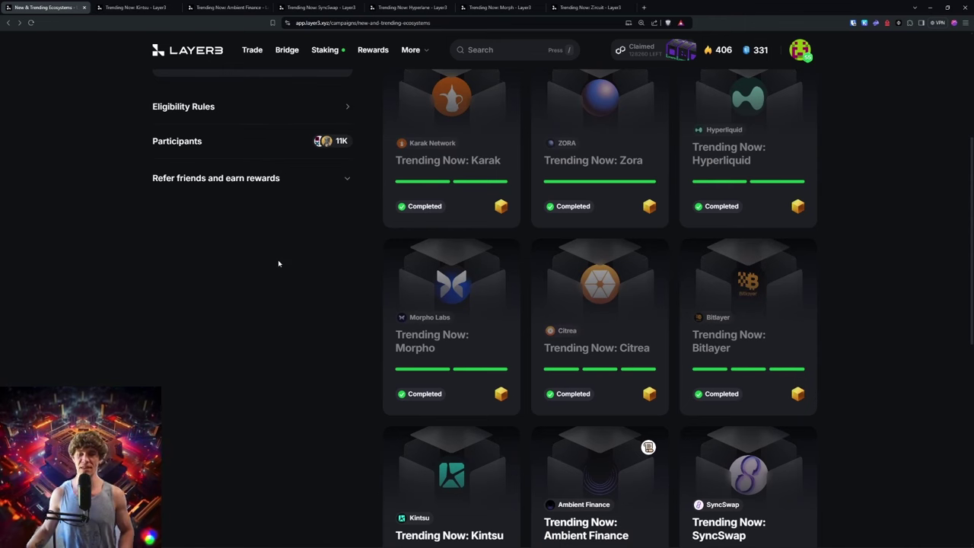
{"action": "scroll", "coordinate": [261, 251], "scroll_direction": "down", "scroll_amount": 3}
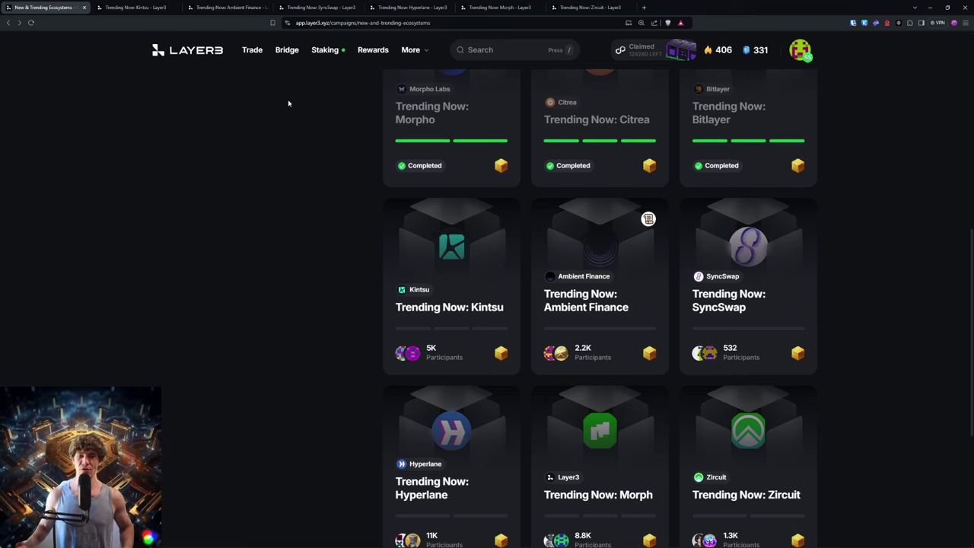
Complete the Introduction to Kintsu step of the Trending Now: Kintsu quest and view the Aleph Zero faucet page
{"action": "left_click", "coordinate": [130, 8]}
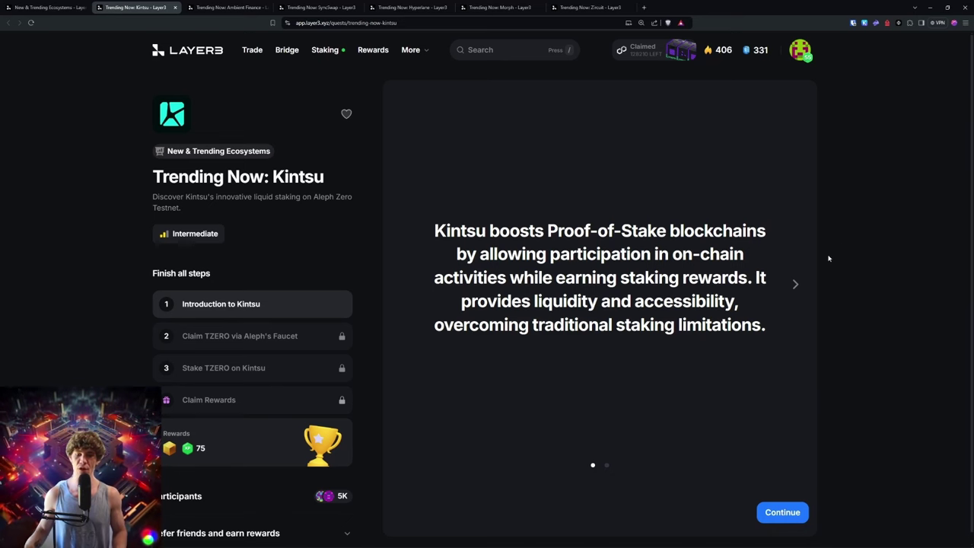
{"action": "left_click", "coordinate": [784, 513]}
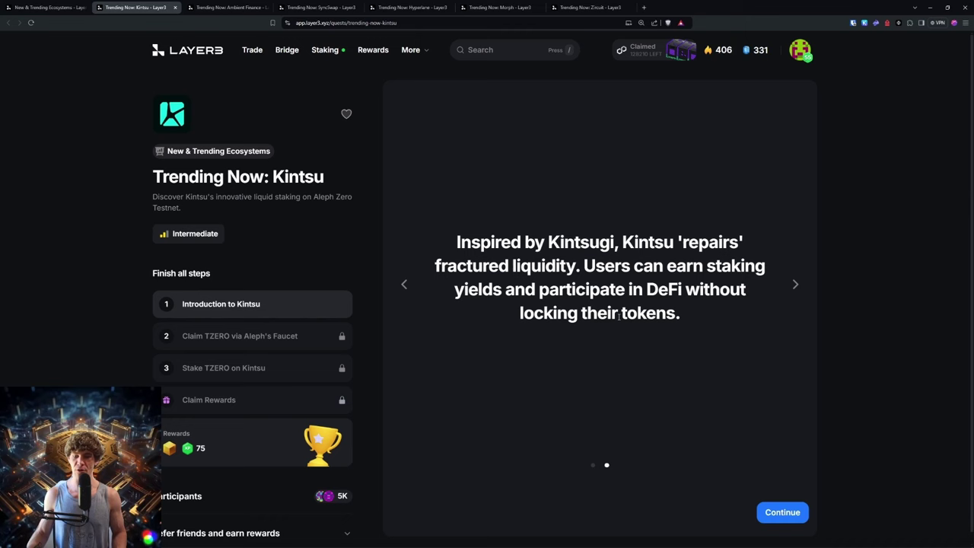
{"action": "left_click", "coordinate": [784, 512]}
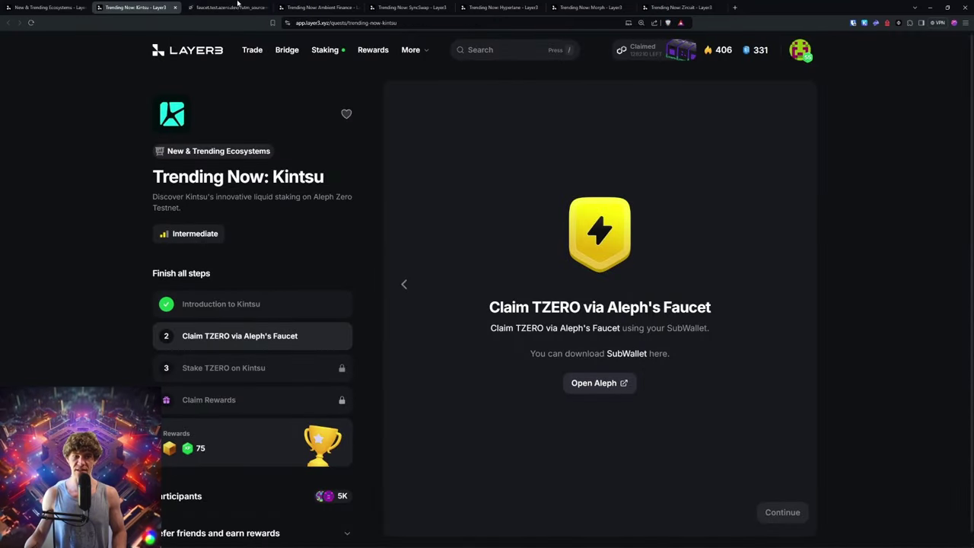
{"action": "left_click", "coordinate": [271, 5]}
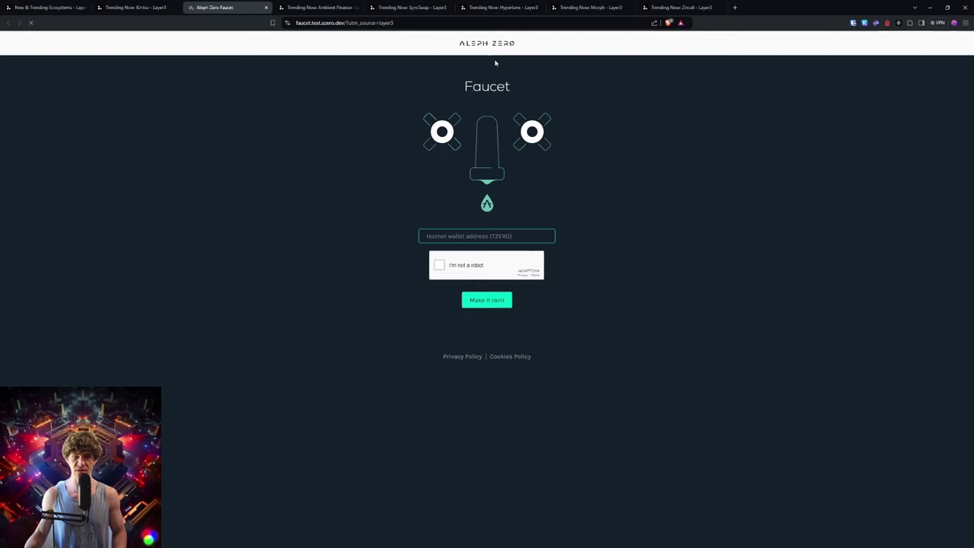
{"action": "left_click", "coordinate": [180, 10]}
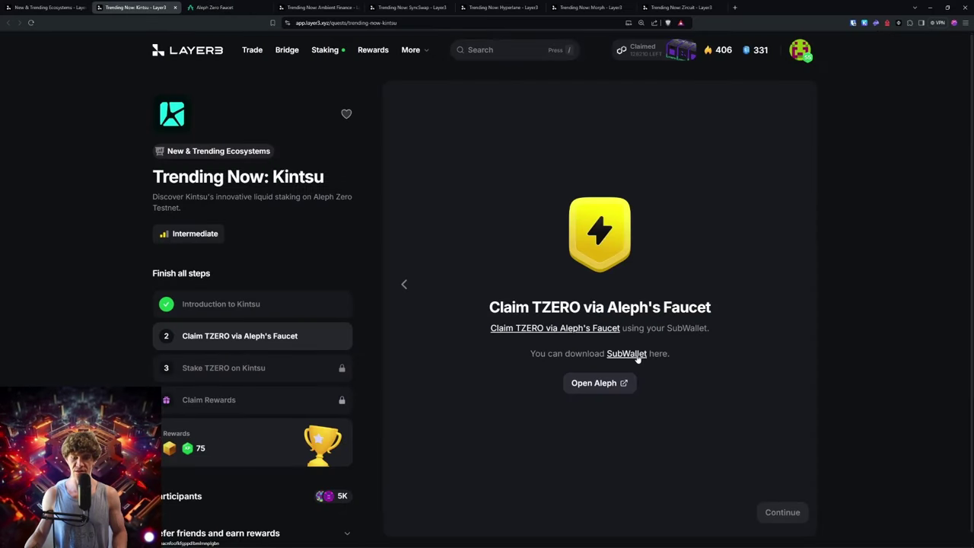
Add the SubWallet - Polkadot Wallet extension to the browser and open the Layer3 profile in a separate tab
{"action": "left_click", "coordinate": [637, 356]}
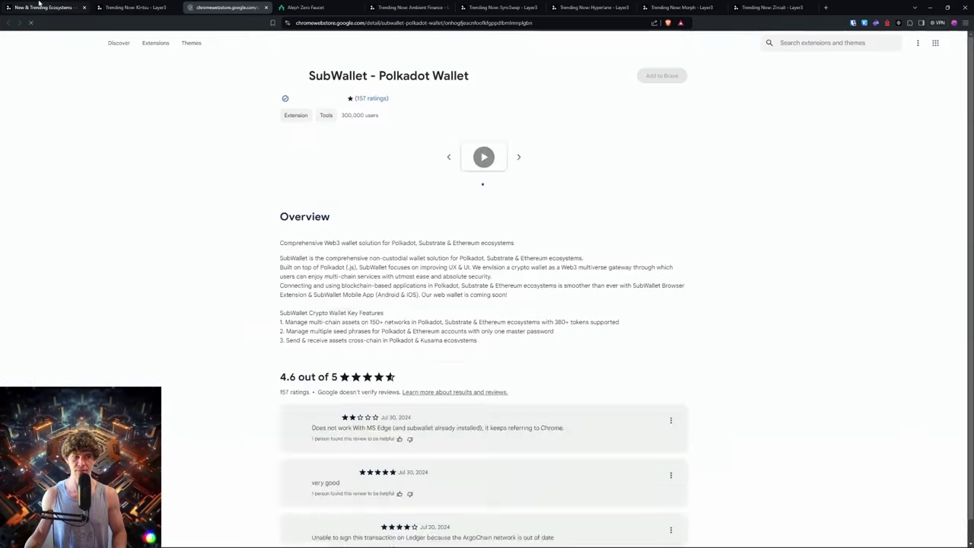
{"action": "left_click", "coordinate": [38, 6]}
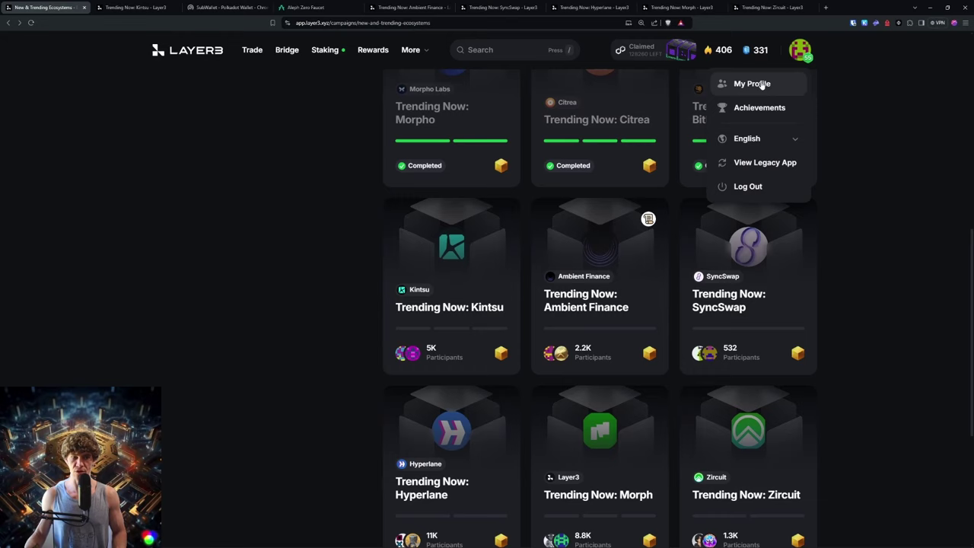
{"action": "left_click", "coordinate": [308, 7]}
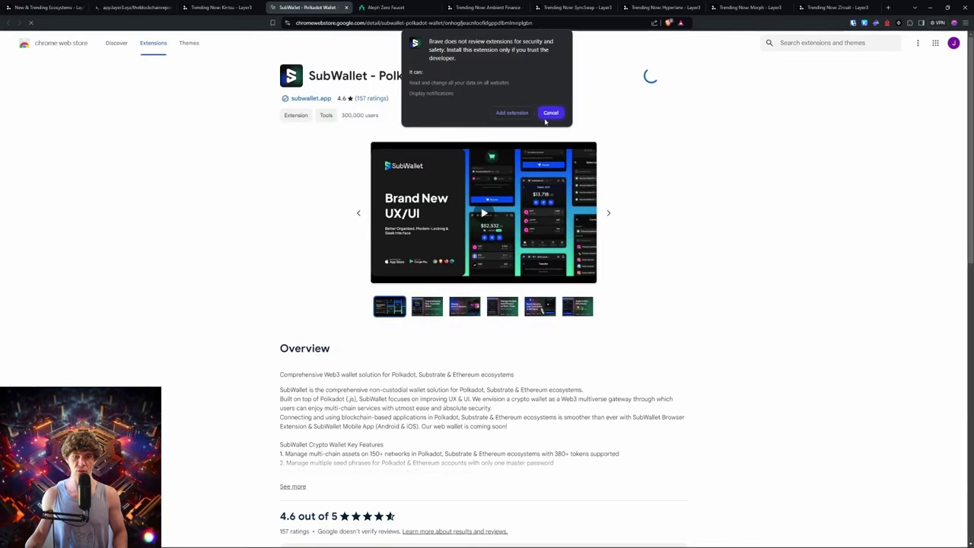
{"action": "left_click", "coordinate": [518, 116]}
Edit the Layer3 profile to remove a linked Staking & NFTs wallet, and close the profile settings and SubWallet store pages
{"action": "left_click", "coordinate": [223, 7]}
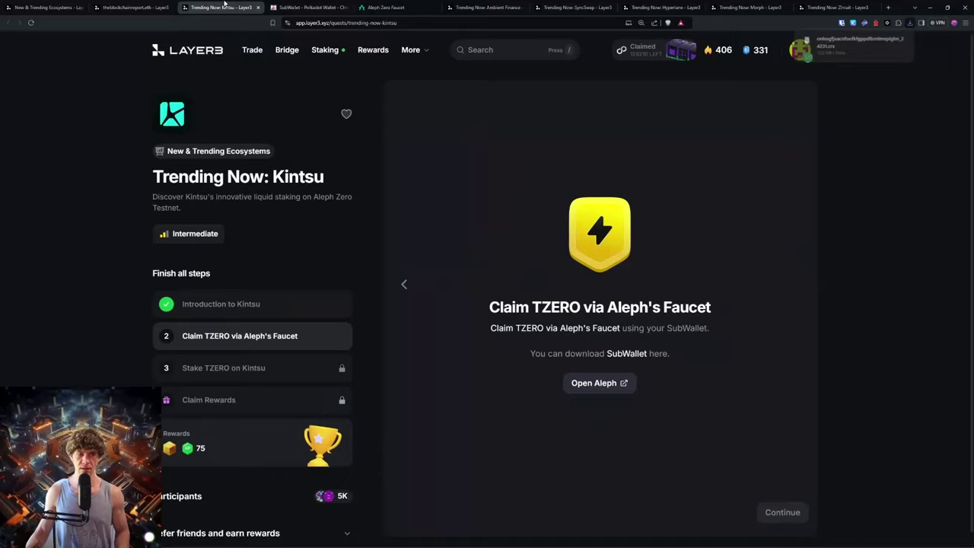
{"action": "left_click", "coordinate": [158, 6]}
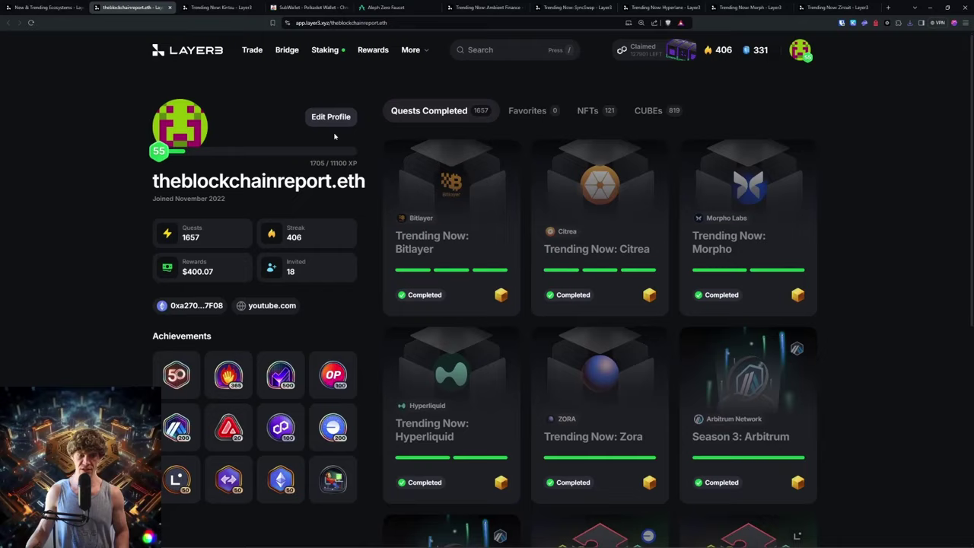
{"action": "left_click", "coordinate": [336, 118]}
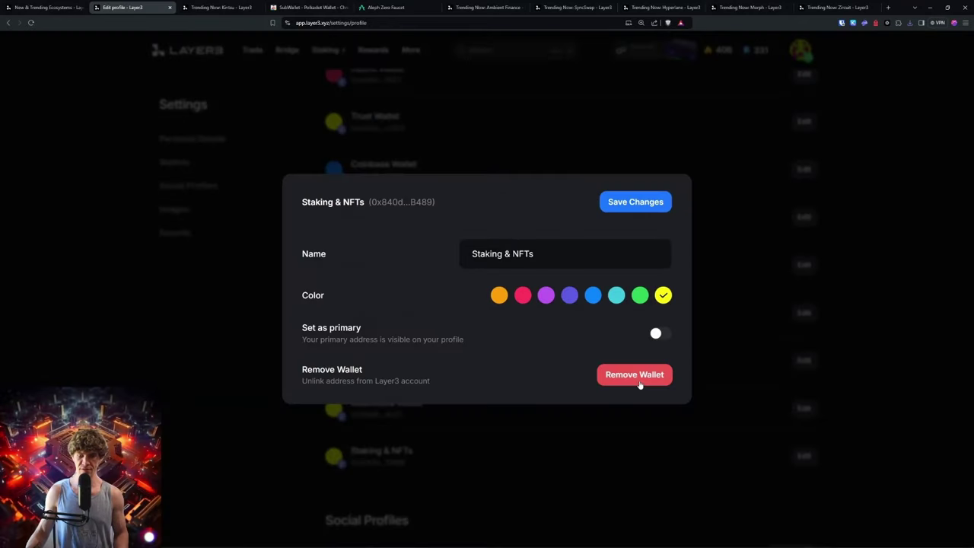
{"action": "left_click", "coordinate": [639, 383]}
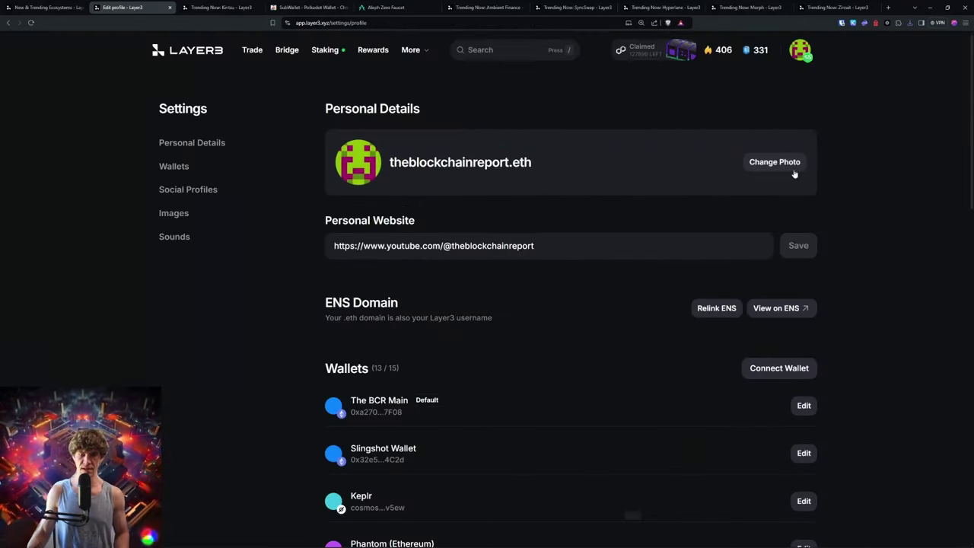
{"action": "key", "text": "ctrl+w"}
{"action": "key", "text": "ctrl+w"}
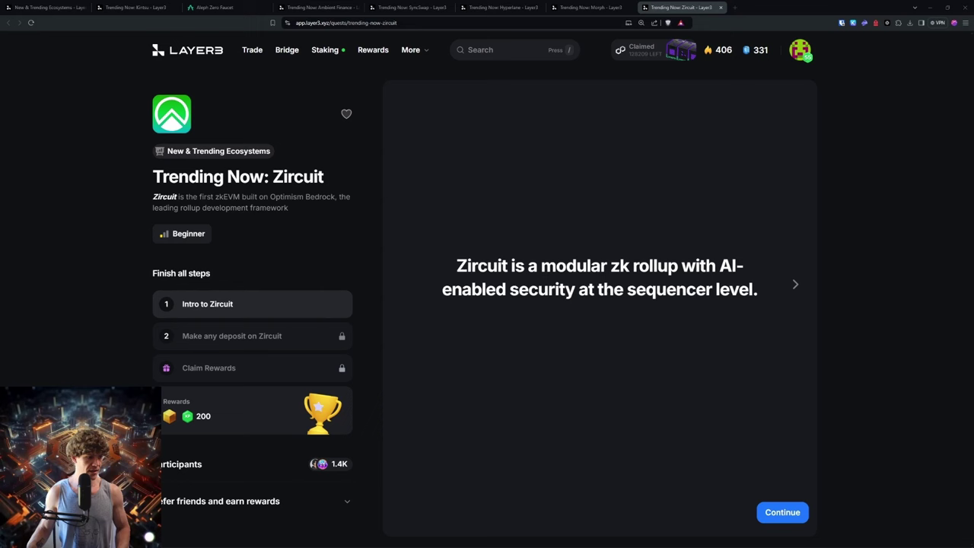
Switch to the SubWallet window showing the tokens of all accounts
{"action": "key", "text": "super"}
{"action": "key", "text": "Escape"}
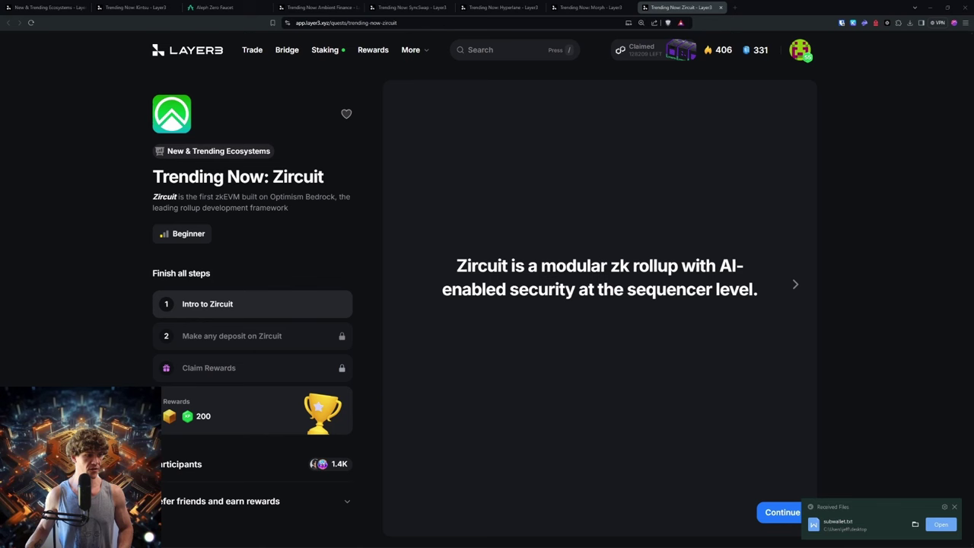
{"action": "key", "text": "alt+Tab"}
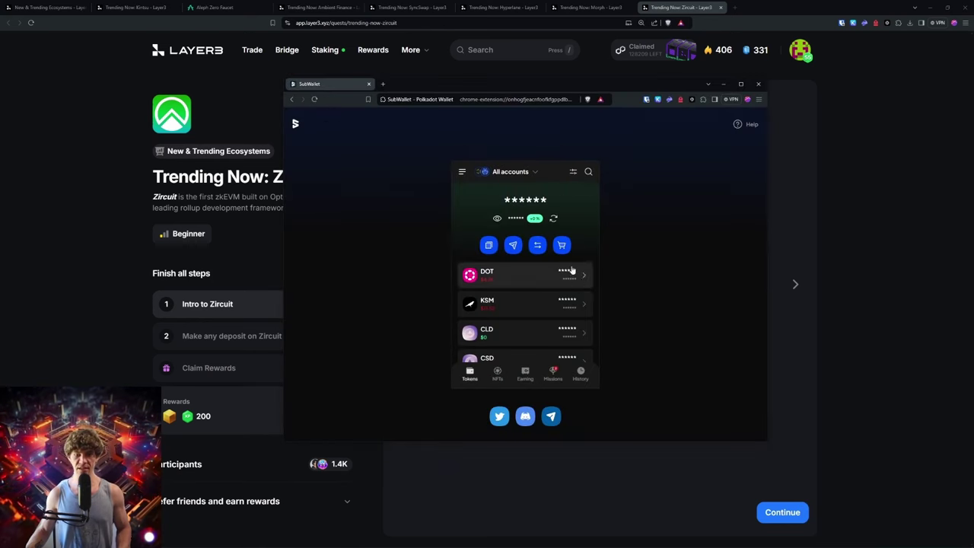
Return to the Kintsu quest and complete its Claim TZERO via Aleph's Faucet step
{"action": "left_click", "coordinate": [136, 7]}
{"action": "left_click", "coordinate": [899, 23]}
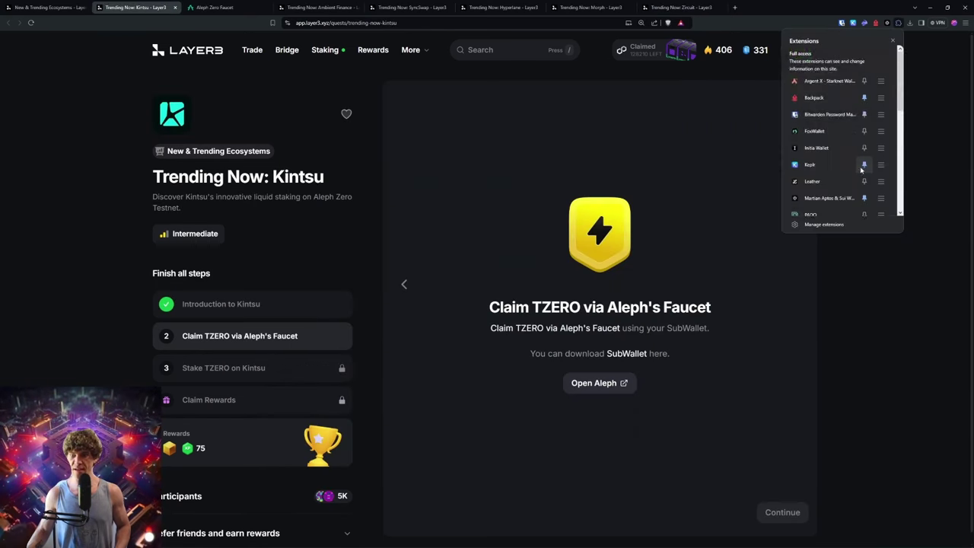
{"action": "scroll", "coordinate": [864, 167], "scroll_direction": "down", "scroll_amount": 3}
{"action": "key", "text": "Escape"}
{"action": "left_click", "coordinate": [783, 512]}
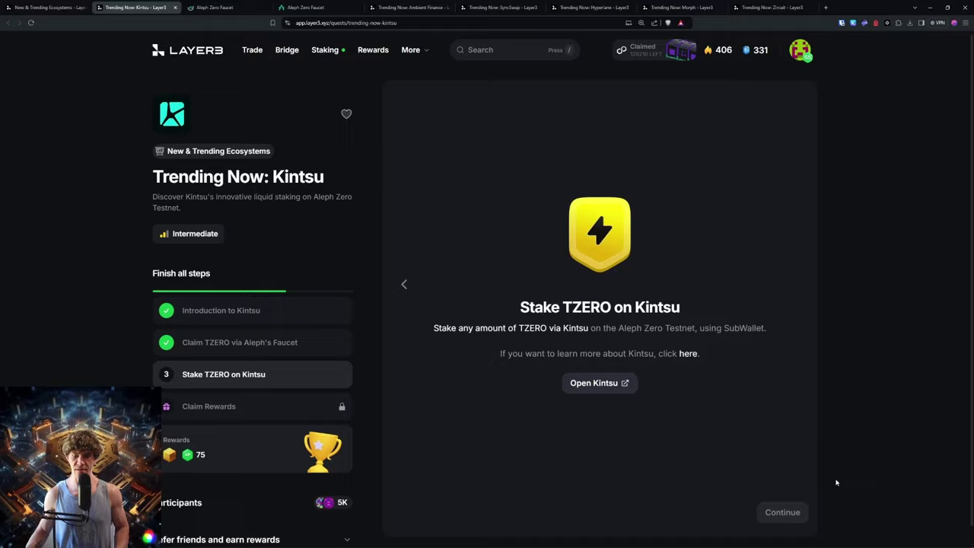
On the Aleph Zero faucet page, open SubWallet and enable the Aleph Zero Testnet network in its asset display settings
{"action": "key", "text": "ctrl+3"}
{"action": "left_click", "coordinate": [874, 24]}
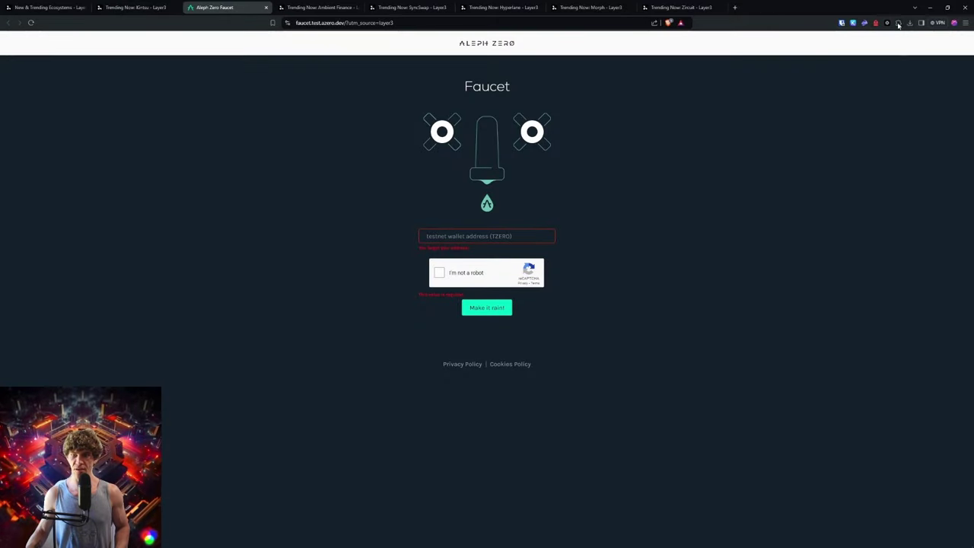
{"action": "left_click", "coordinate": [841, 42]}
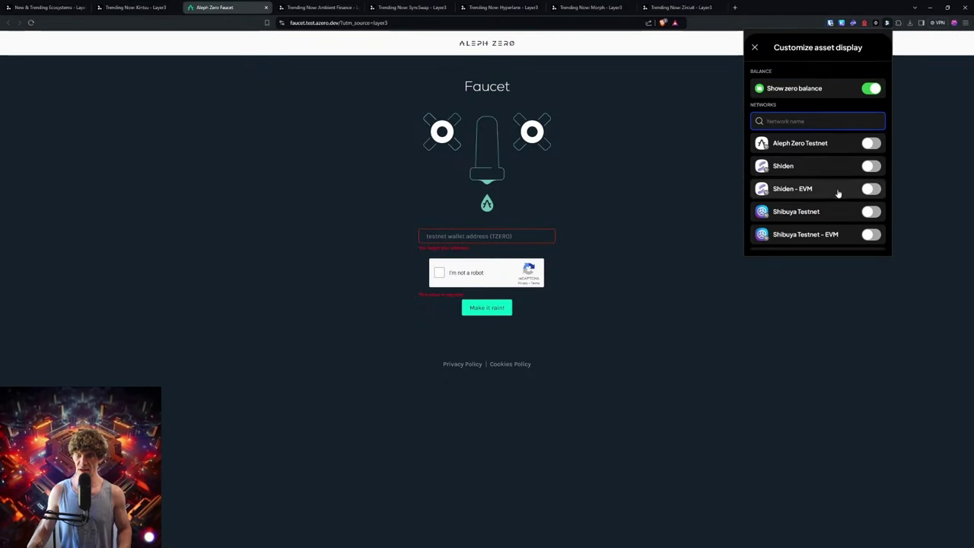
{"action": "left_click", "coordinate": [831, 144]}
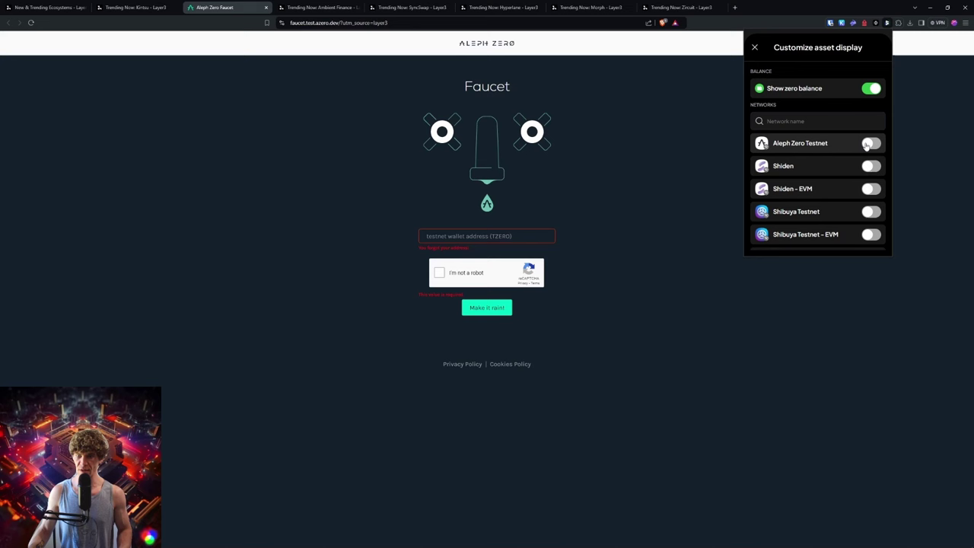
{"action": "scroll", "coordinate": [822, 183], "scroll_direction": "up", "scroll_amount": 1}
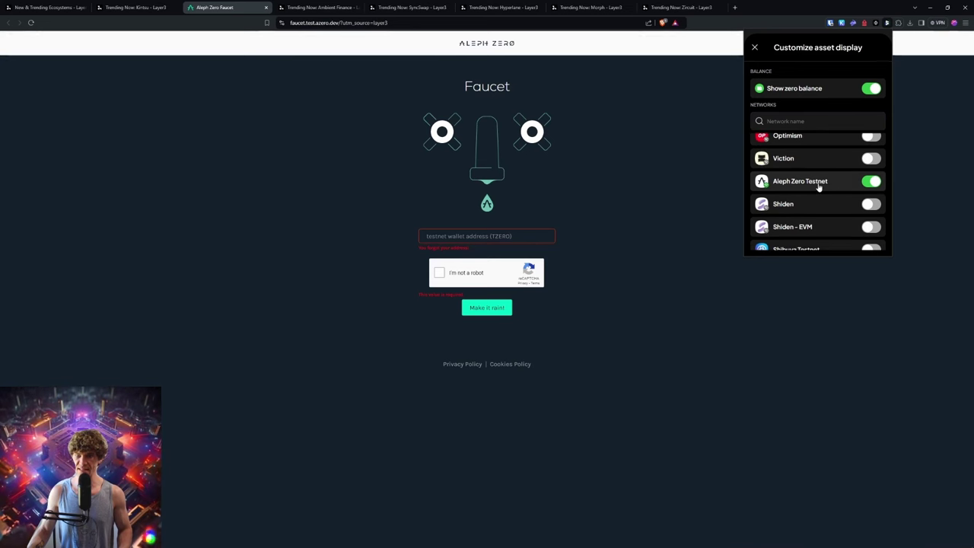
Filter SubWallet's transaction history by the Aleph Zero chain and look through the other available chains
{"action": "left_click", "coordinate": [834, 44]}
{"action": "left_click", "coordinate": [835, 46]}
{"action": "left_click", "coordinate": [881, 83]}
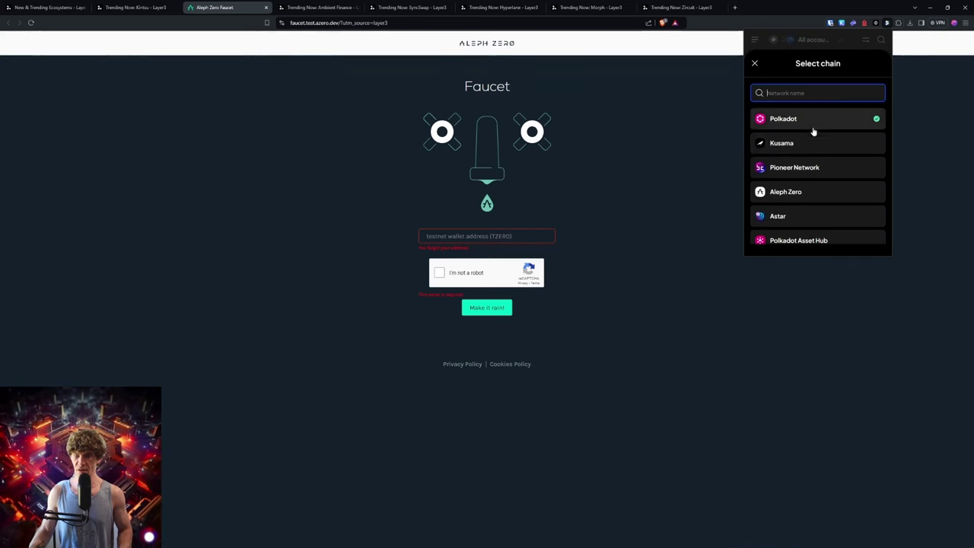
{"action": "left_click", "coordinate": [803, 194]}
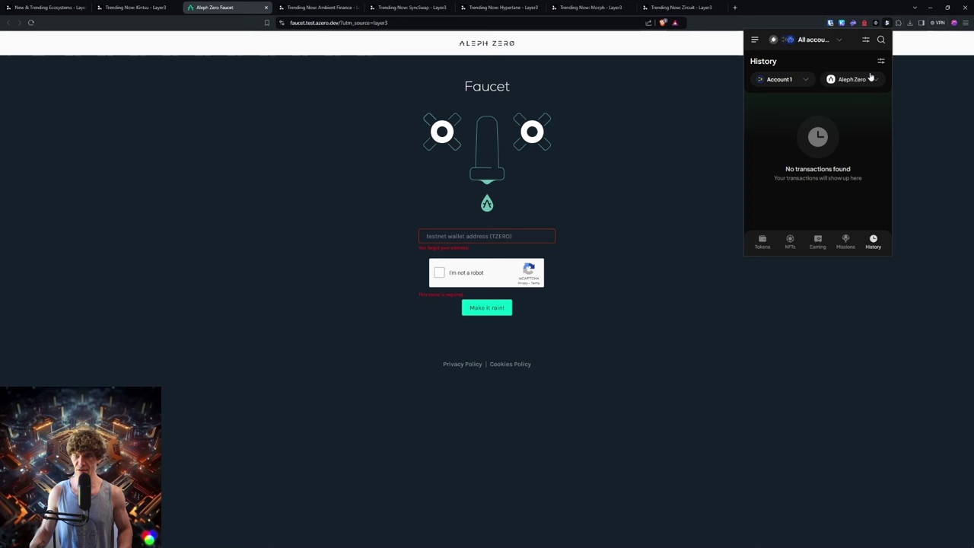
{"action": "left_click", "coordinate": [833, 78]}
{"action": "scroll", "coordinate": [818, 205], "scroll_direction": "down", "scroll_amount": 5}
{"action": "scroll", "coordinate": [816, 176], "scroll_direction": "up", "scroll_amount": 1}
{"action": "left_click", "coordinate": [817, 146]}
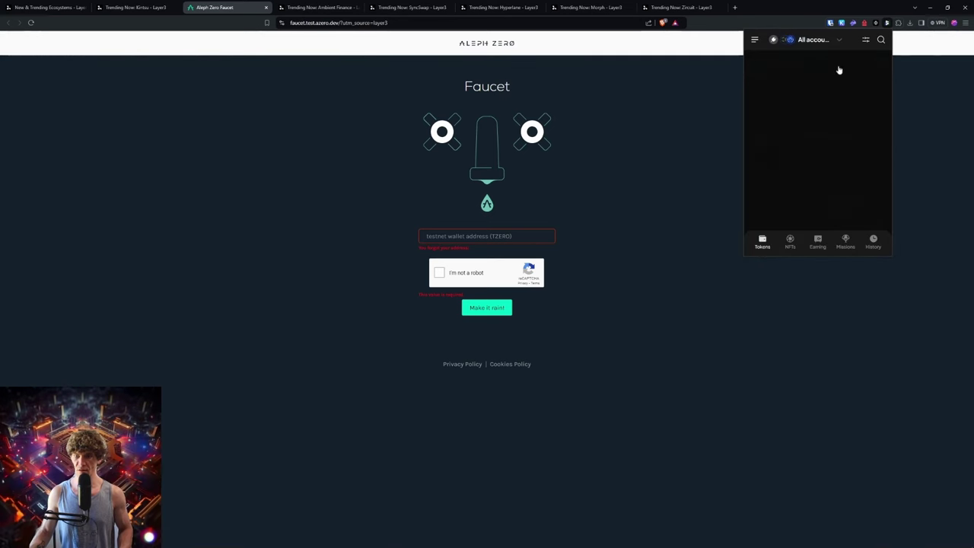
Search SubWallet's manageable tokens for "tz" and open the TZERO token from the asset list
{"action": "scroll", "coordinate": [858, 140], "scroll_direction": "down", "scroll_amount": 10}
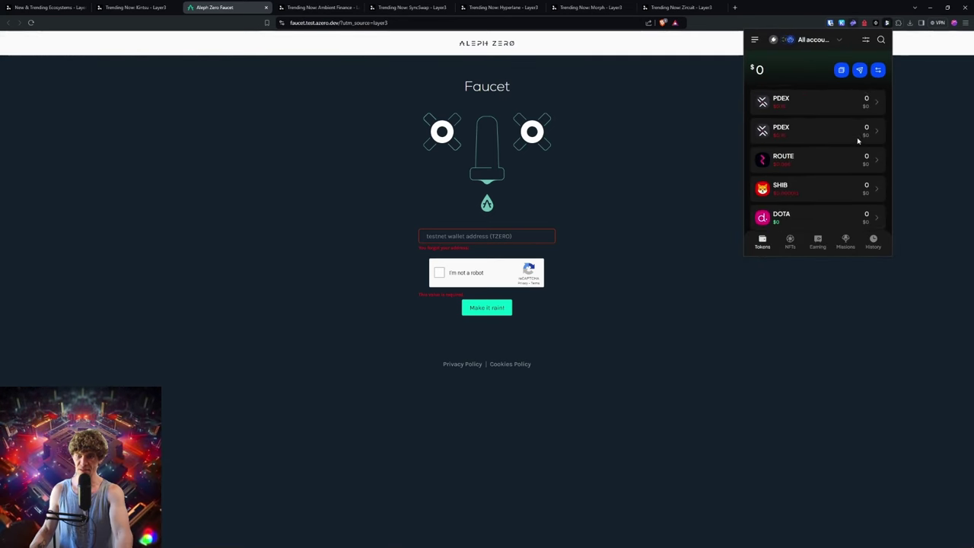
{"action": "left_click", "coordinate": [825, 216]}
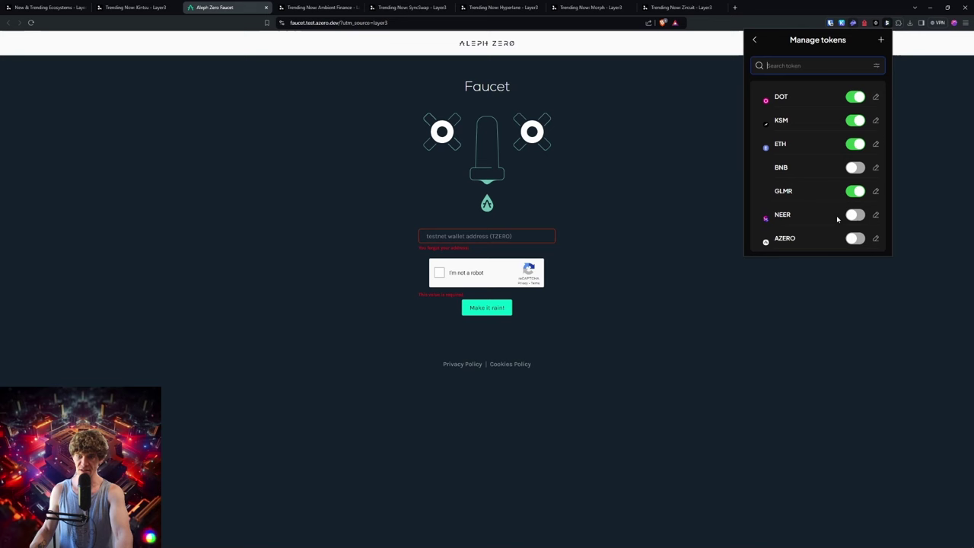
{"action": "type", "text": "tz"}
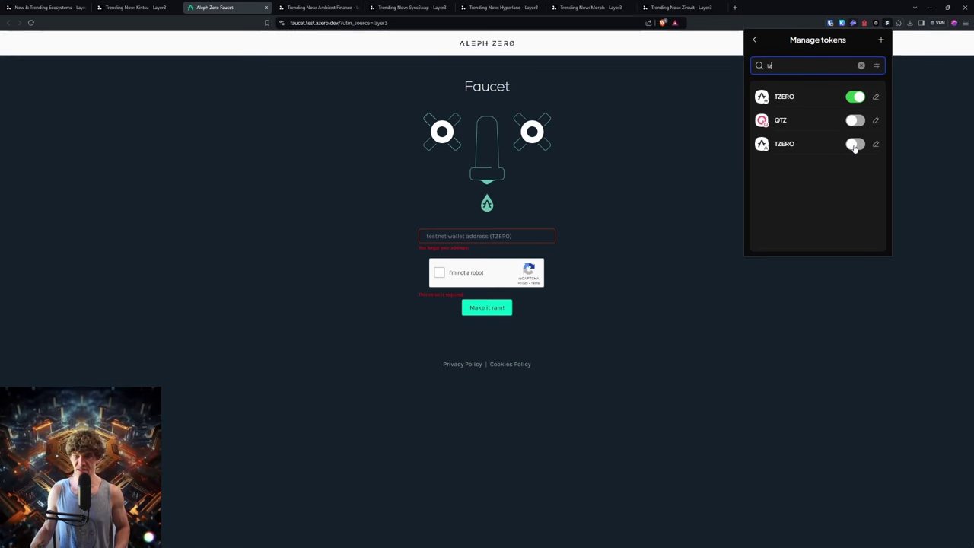
{"action": "left_click", "coordinate": [757, 44]}
{"action": "left_click", "coordinate": [846, 171]}
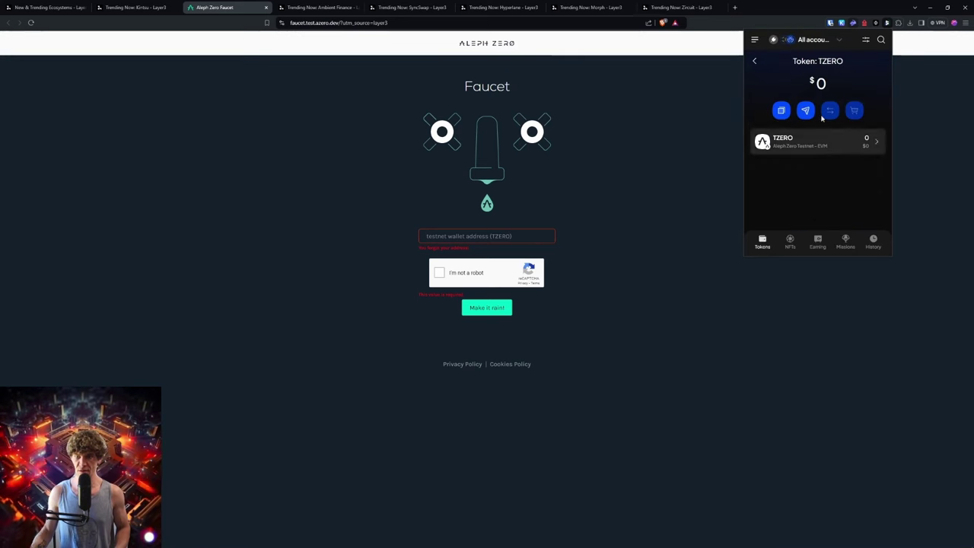
Copy the wallet's receiving address for TZERO on Aleph Zero Testnet - EVM into the faucet's testnet wallet address field
{"action": "left_click", "coordinate": [863, 142]}
{"action": "left_click", "coordinate": [822, 205]}
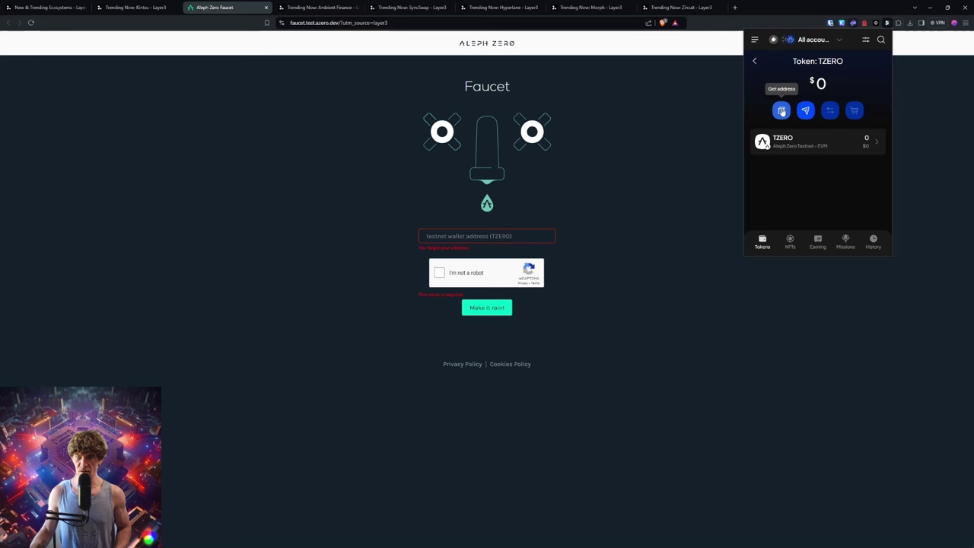
{"action": "left_click", "coordinate": [781, 110]}
{"action": "left_click", "coordinate": [813, 115]}
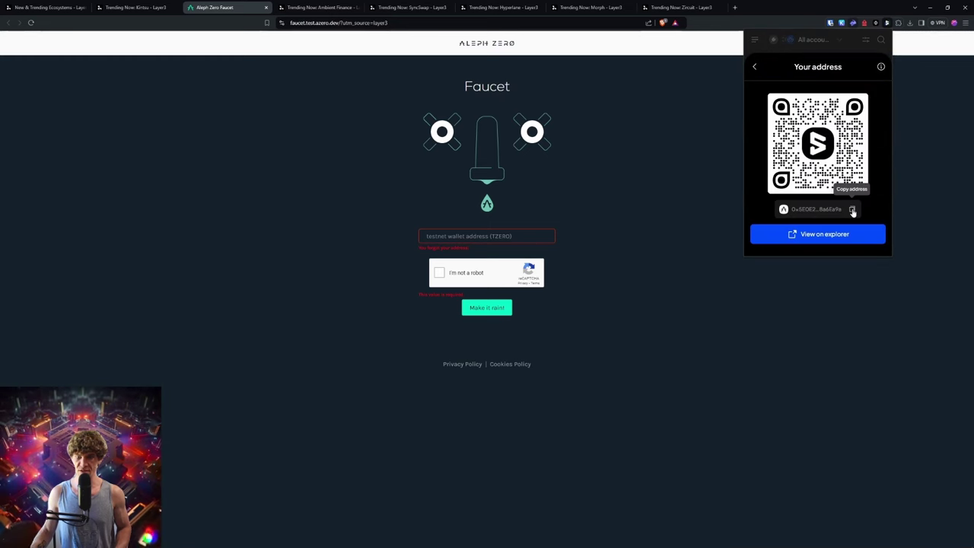
{"action": "left_click", "coordinate": [852, 210]}
{"action": "left_click", "coordinate": [487, 236]}
{"action": "key", "text": "ctrl+v"}
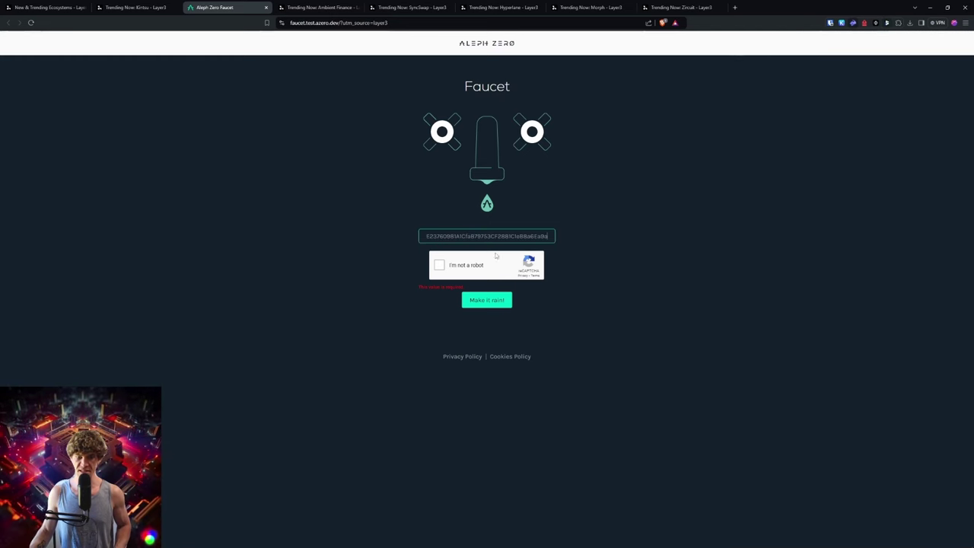
Complete the faucet's captcha, check the SubWallet account list, and request TZERO for the entered EVM address
{"action": "left_click", "coordinate": [442, 267]}
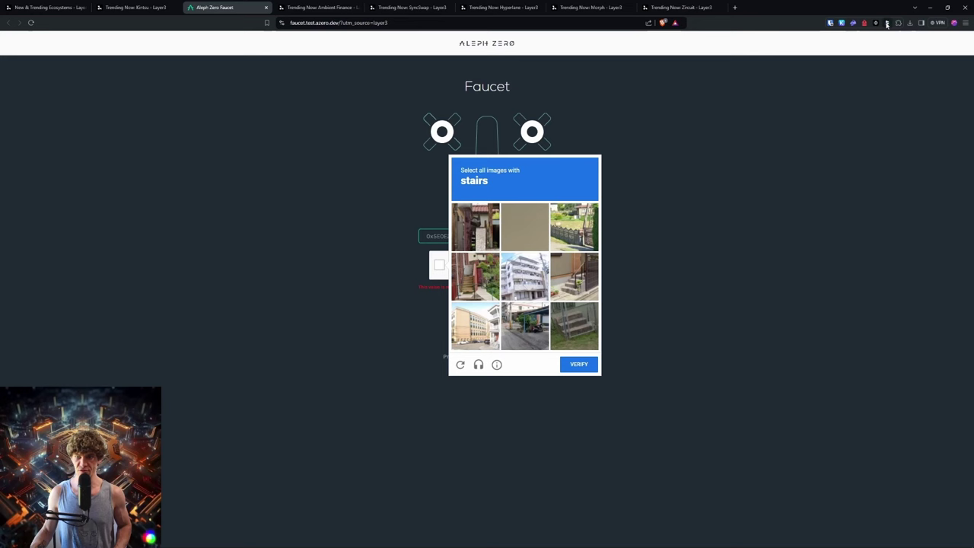
{"action": "left_click", "coordinate": [887, 22]}
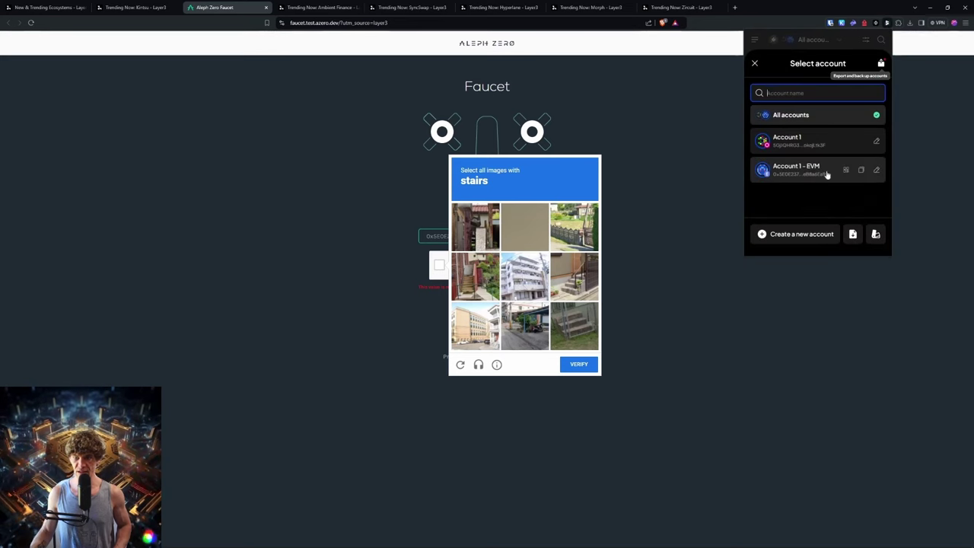
{"action": "left_click", "coordinate": [754, 63]}
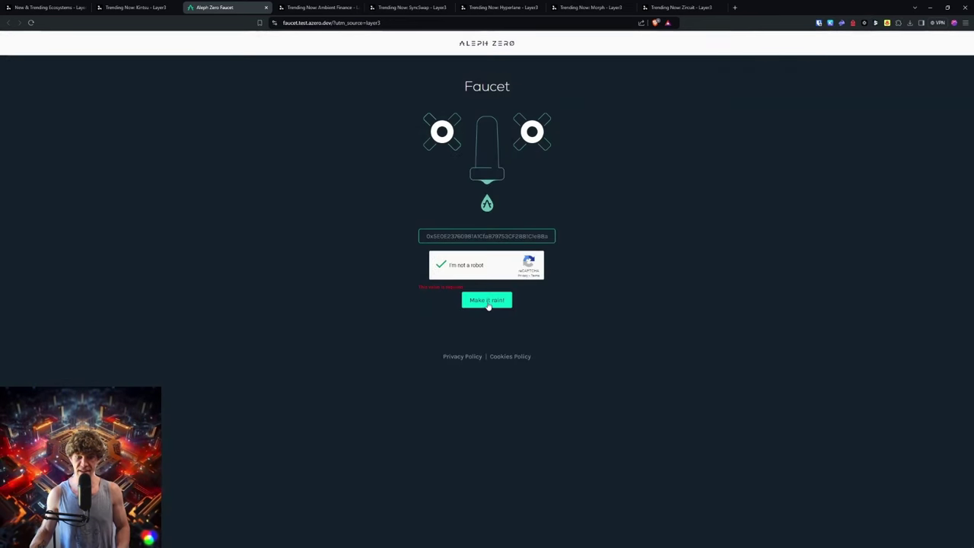
{"action": "left_click", "coordinate": [490, 307]}
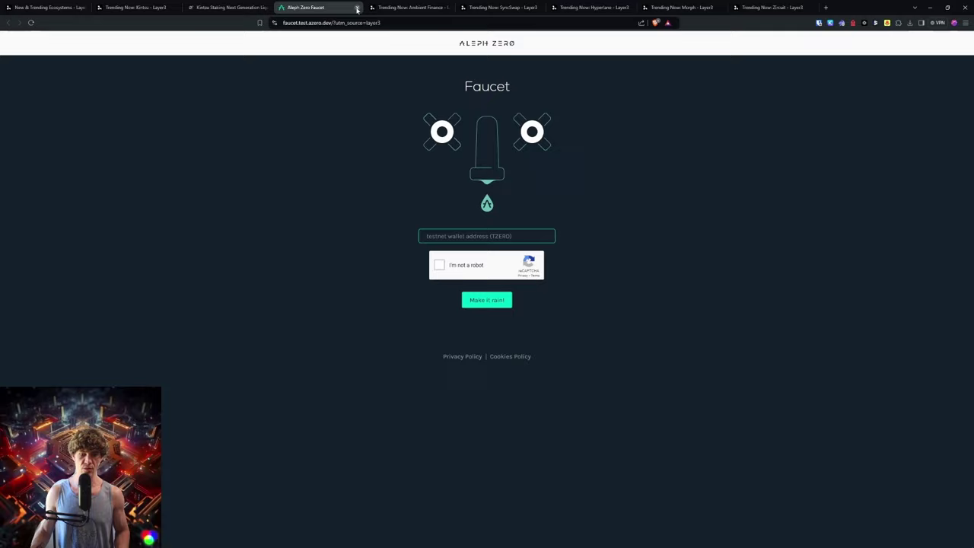
Close the faucet, switch to the Kintsu staking page, and cancel its pending SubWallet request before connecting SubWallet again
{"action": "left_click", "coordinate": [357, 7]}
{"action": "left_click", "coordinate": [226, 7]}
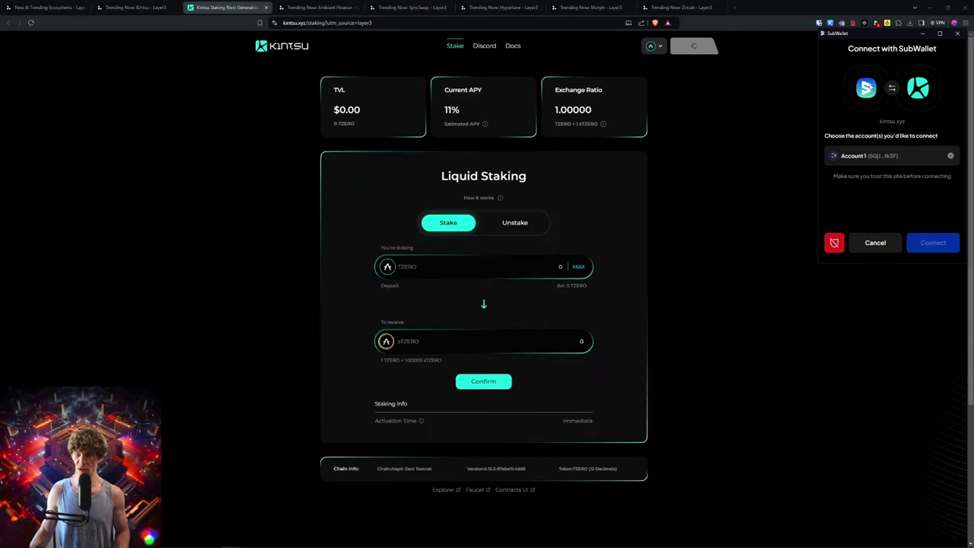
{"action": "left_click", "coordinate": [877, 25]}
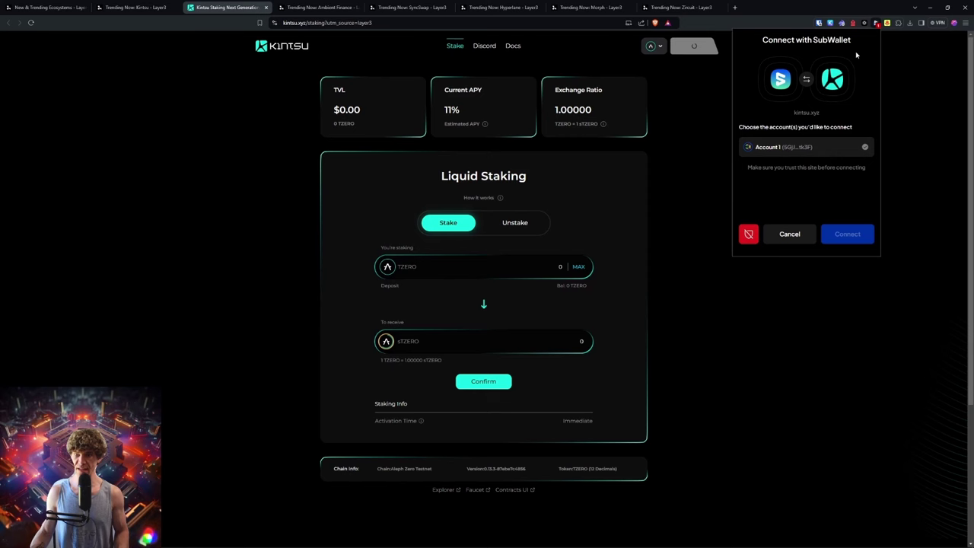
{"action": "left_click", "coordinate": [789, 233]}
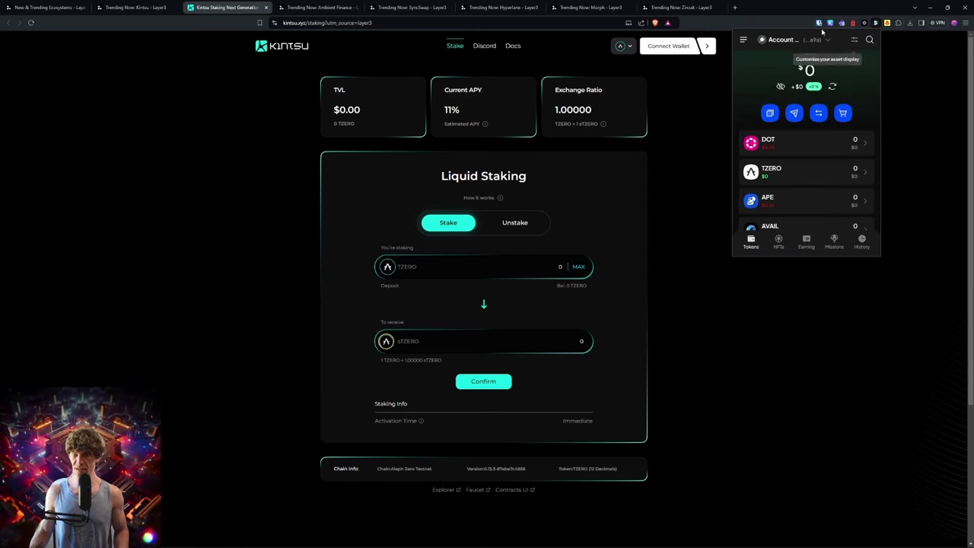
{"action": "double_click", "coordinate": [659, 46]}
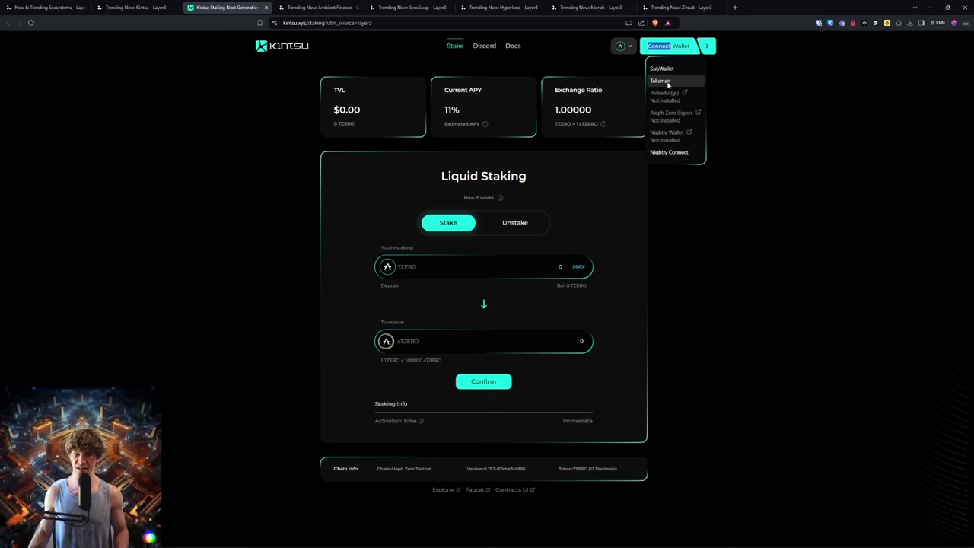
{"action": "left_click", "coordinate": [675, 67]}
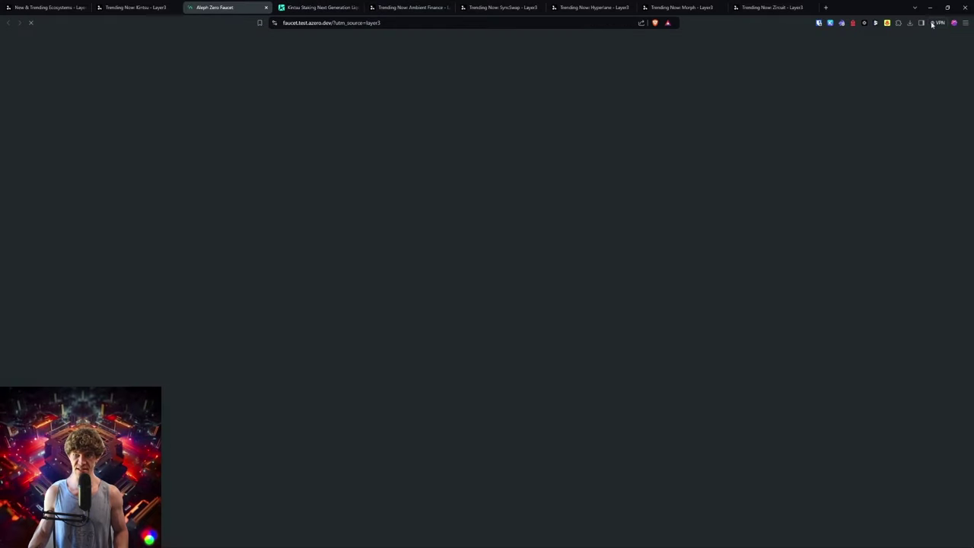
Copy the non-EVM Account 1 address from SubWallet into the Aleph Zero faucet's wallet address field
{"action": "left_click", "coordinate": [841, 23]}
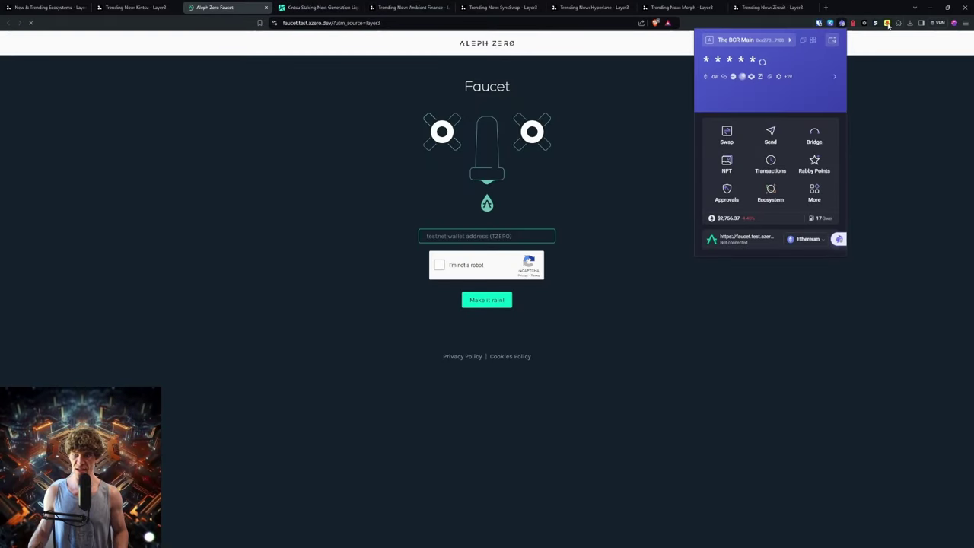
{"action": "left_click", "coordinate": [864, 23]}
{"action": "left_click", "coordinate": [849, 169]}
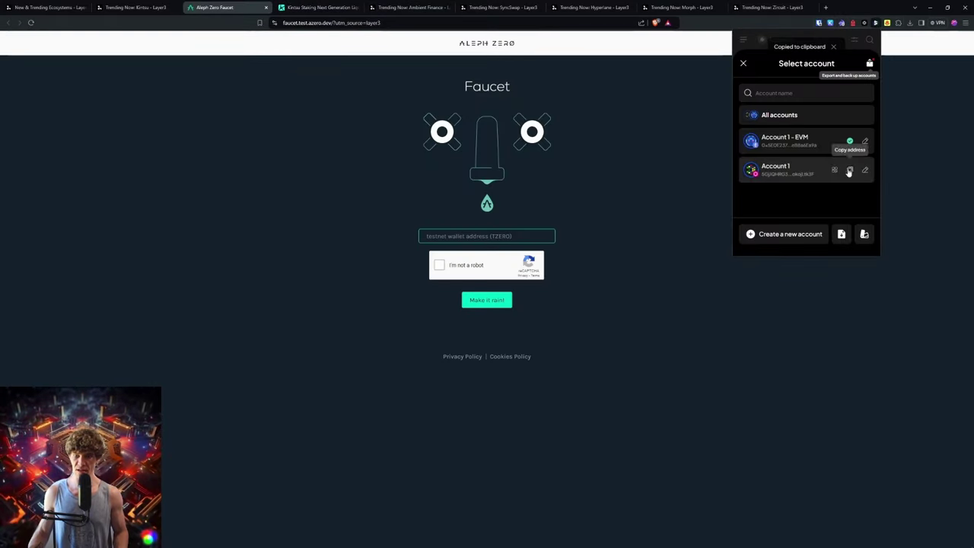
{"action": "left_click", "coordinate": [457, 236]}
{"action": "key", "text": "ctrl+v"}
Complete the faucet's captcha by selecting all images with motorcycles
{"action": "left_click", "coordinate": [439, 265]}
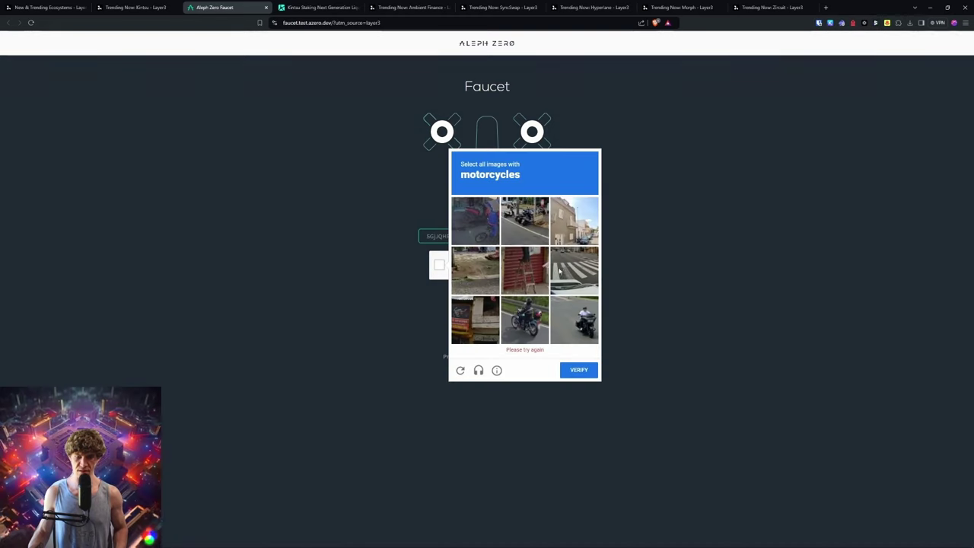
{"action": "left_click", "coordinate": [524, 325]}
{"action": "left_click", "coordinate": [577, 319]}
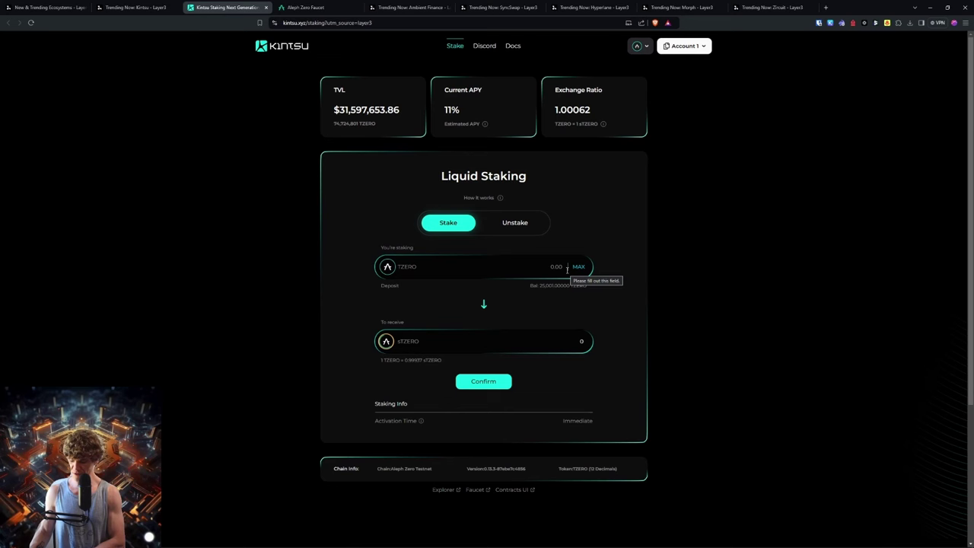
Stake 500 TZERO on the Kintsu Liquid Staking page and approve the transaction in the wallet
{"action": "type", "text": "500"}
{"action": "left_click_drag", "start_coordinate": [648, 328], "coordinate": [609, 339]}
{"action": "left_click", "coordinate": [500, 380]}
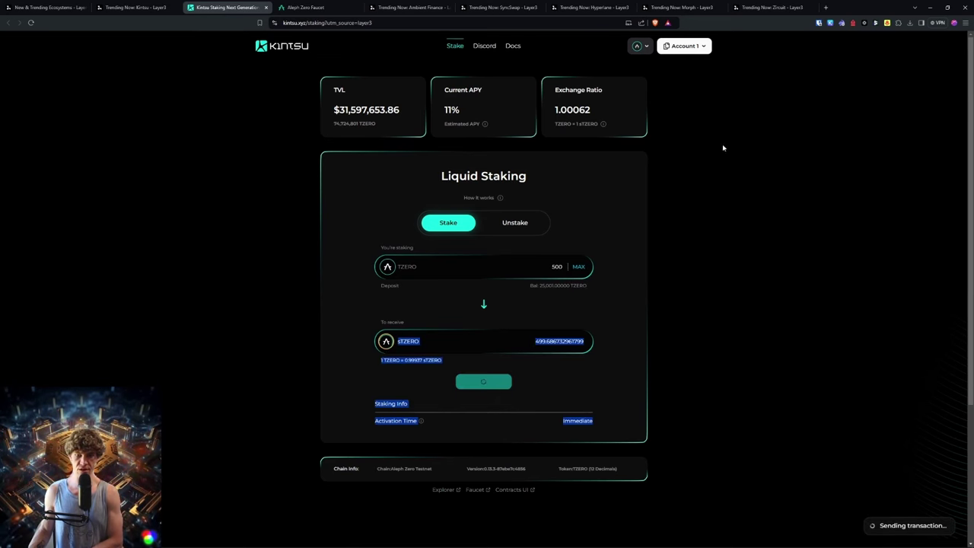
{"action": "left_click", "coordinate": [927, 246]}
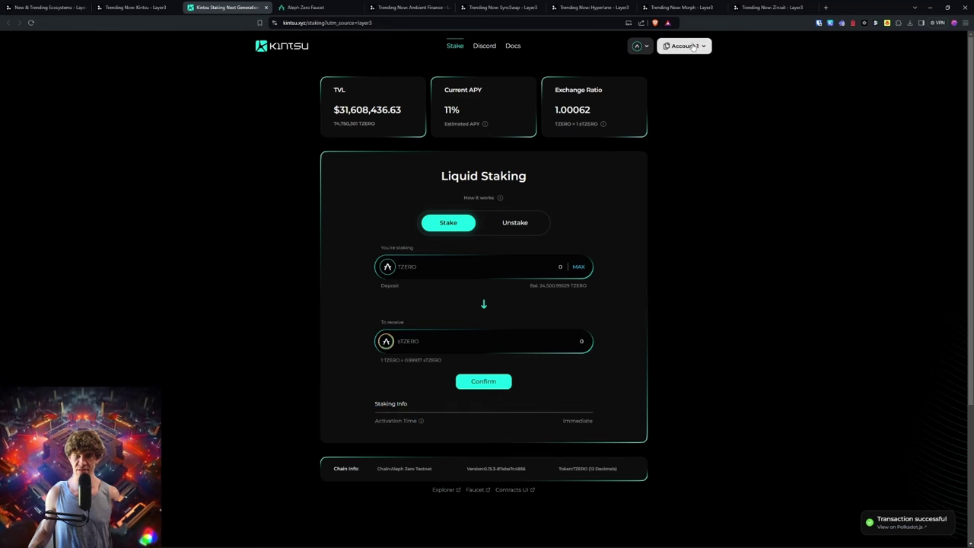
Return to the Kintsu quest on Layer3 and switch the network to Arbitrum One for claiming the rewards
{"action": "left_click", "coordinate": [309, 7]}
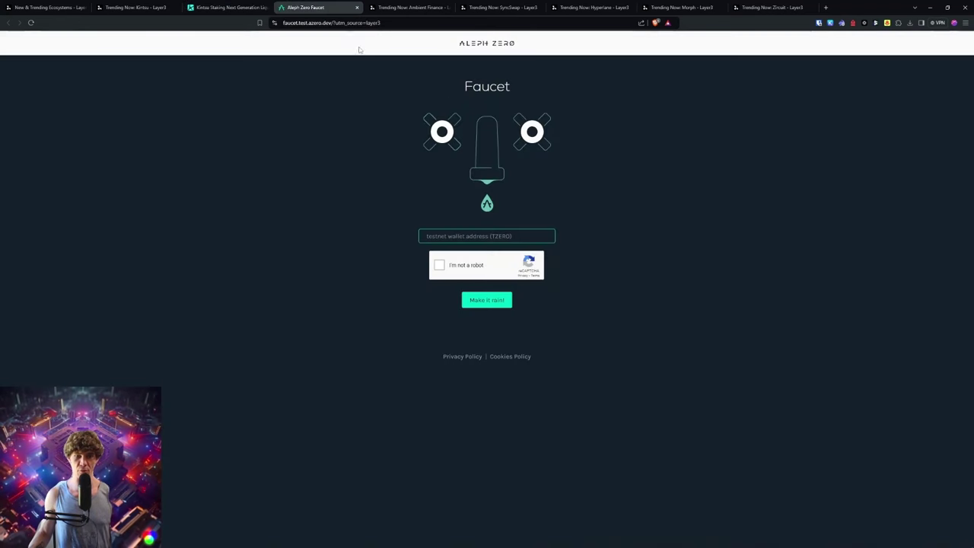
{"action": "left_click", "coordinate": [228, 7]}
{"action": "left_click", "coordinate": [136, 7]}
{"action": "key", "text": "ctrl+Tab"}
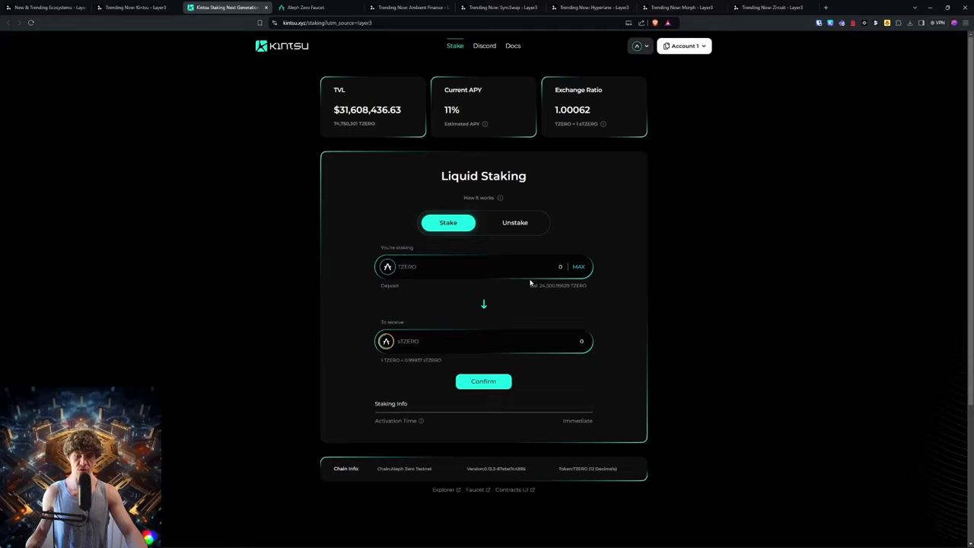
{"action": "key", "text": "ctrl+shift+Tab"}
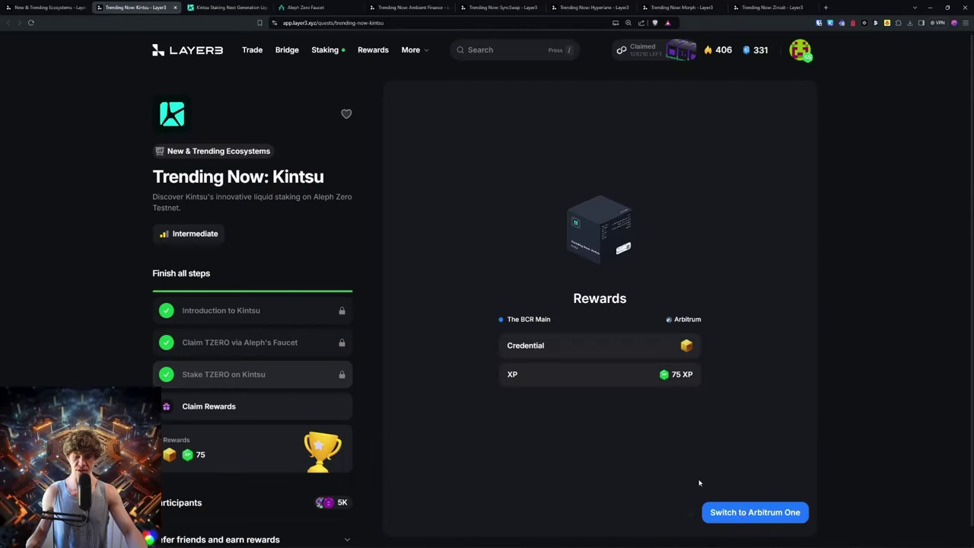
{"action": "left_click", "coordinate": [765, 514]}
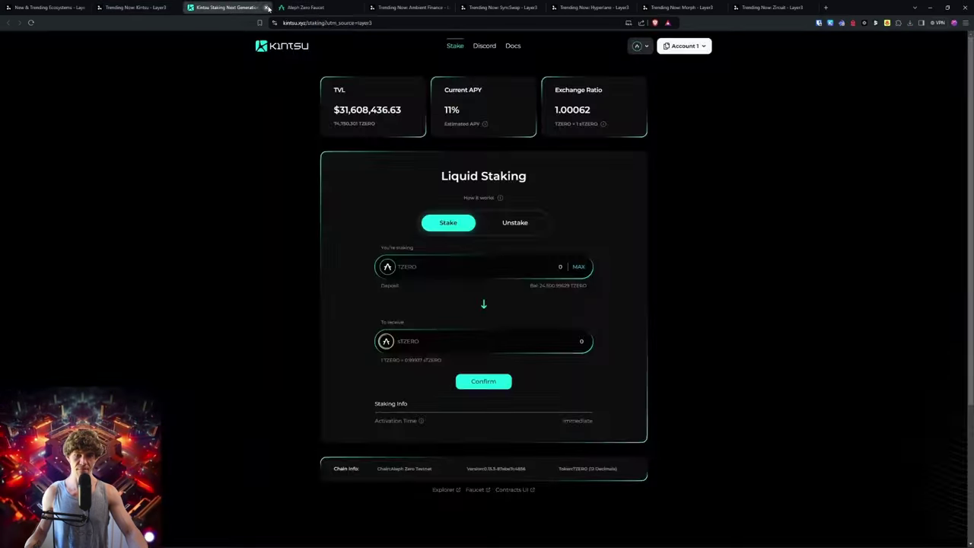
Close the Kintsu staking and faucet pages, and continue with the Morph quest past its Intro to Morph step
{"action": "key", "text": "ctrl+w"}
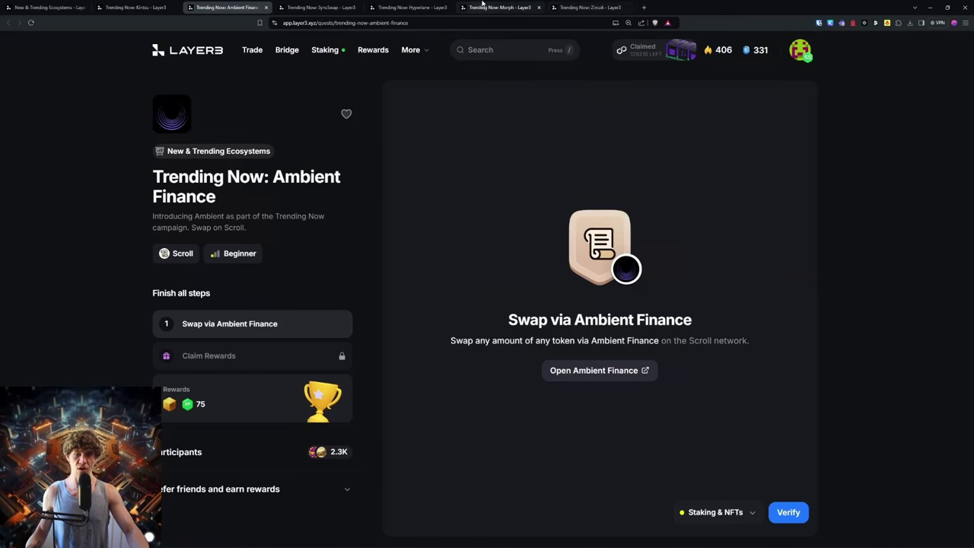
{"action": "left_click_drag", "start_coordinate": [481, 6], "coordinate": [212, 10]}
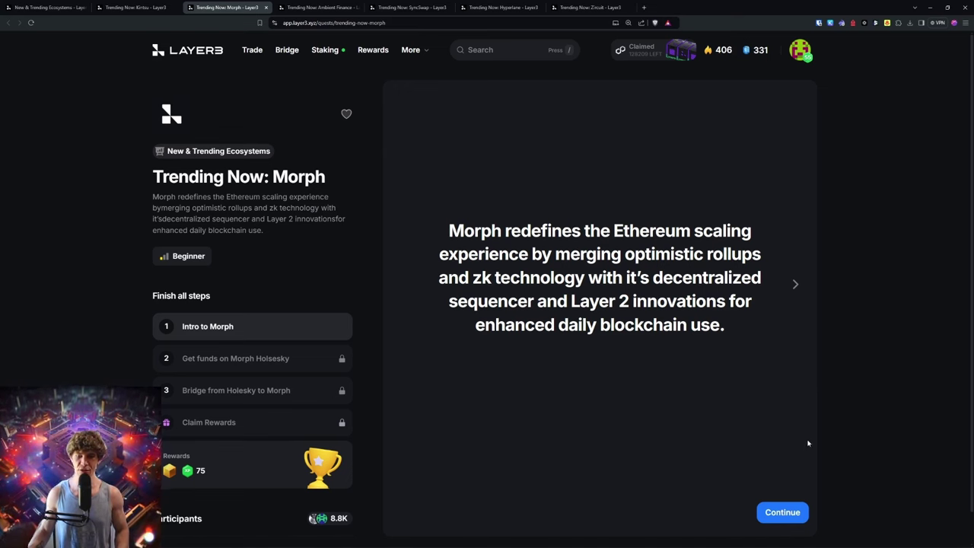
{"action": "left_click", "coordinate": [787, 515]}
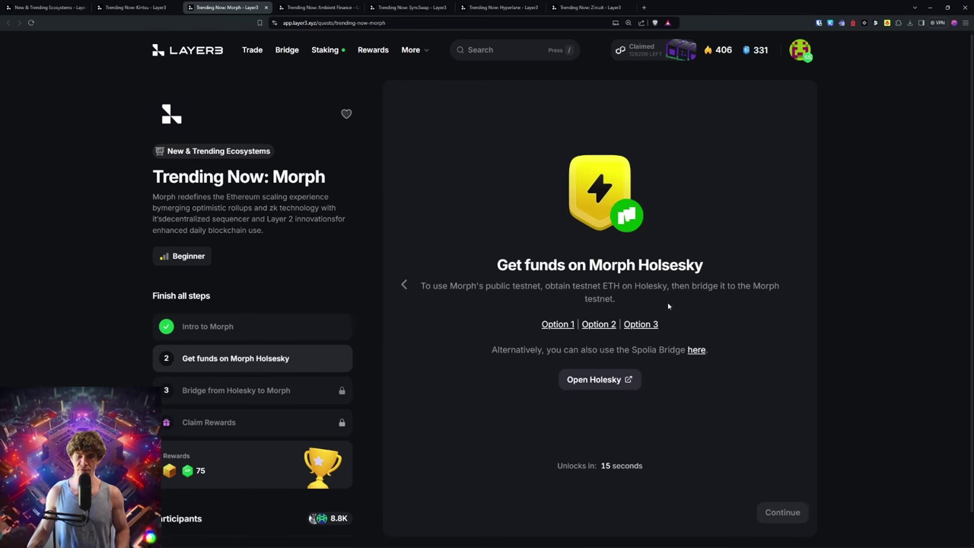
Open the Spolia Bridge link and the Option 3 faucet from the Morph quest's Get funds step
{"action": "left_click", "coordinate": [695, 351]}
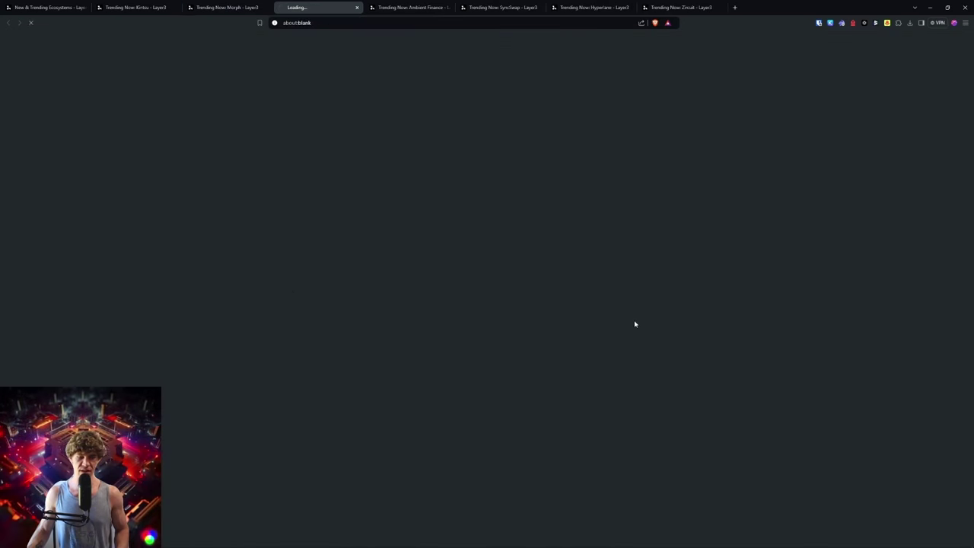
{"action": "left_click", "coordinate": [219, 7]}
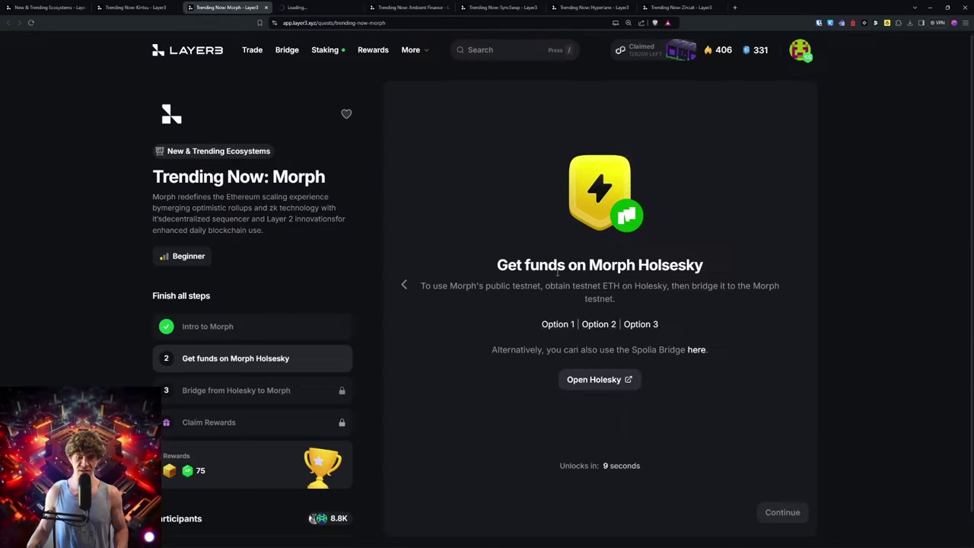
{"action": "left_click", "coordinate": [643, 325]}
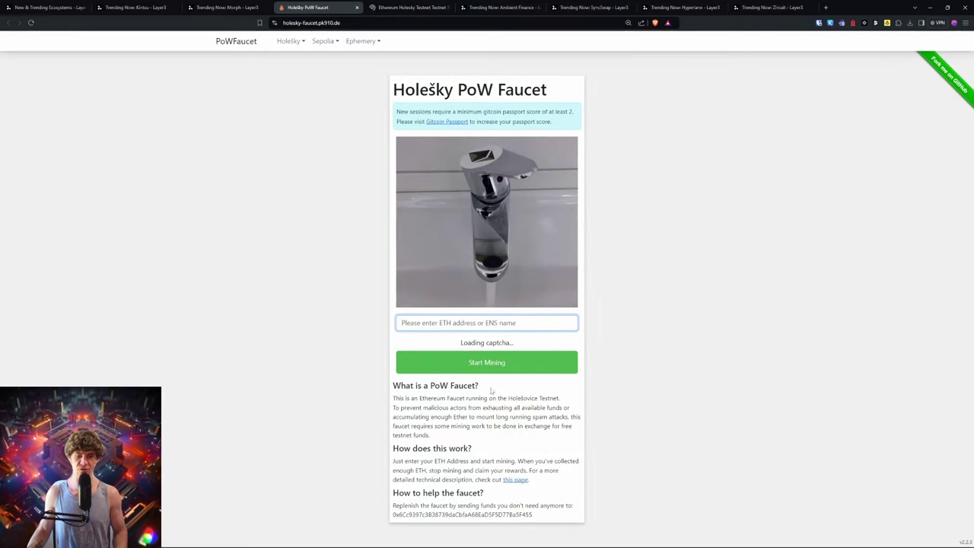
Leave the Holešky PoW Faucet, enter the wallet address in Stakely's Ethereum Holesky Testnet faucet and pass its human verification
{"action": "middle_click", "coordinate": [337, 9]}
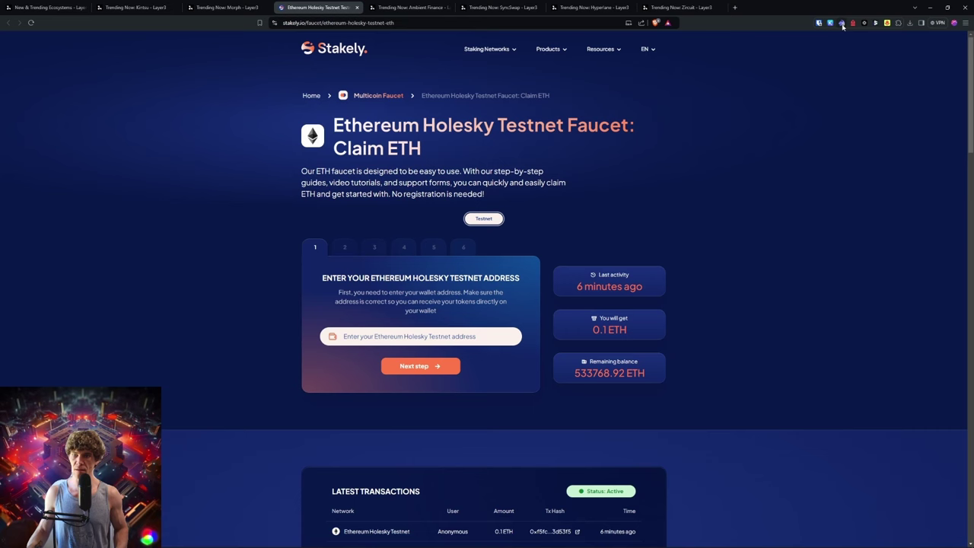
{"action": "left_click", "coordinate": [468, 336]}
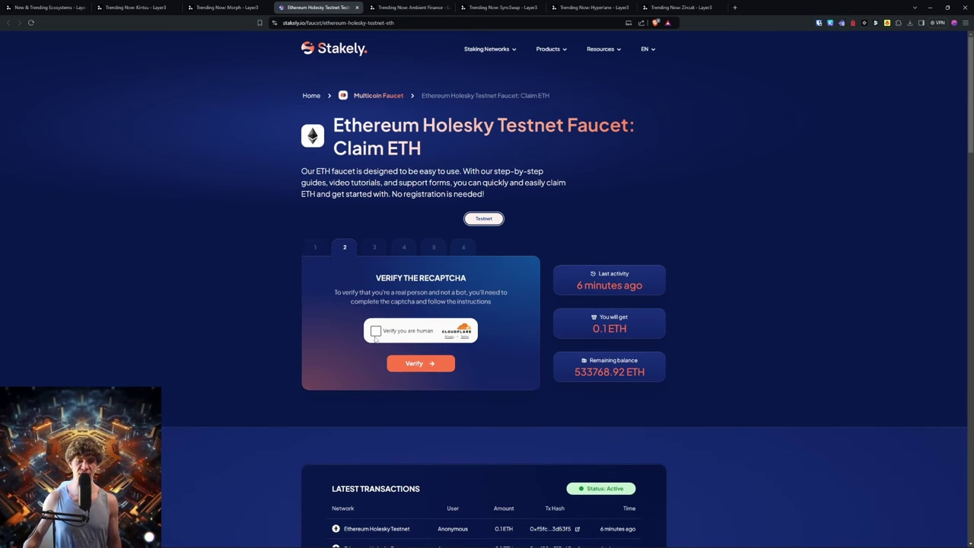
{"action": "left_click", "coordinate": [411, 360]}
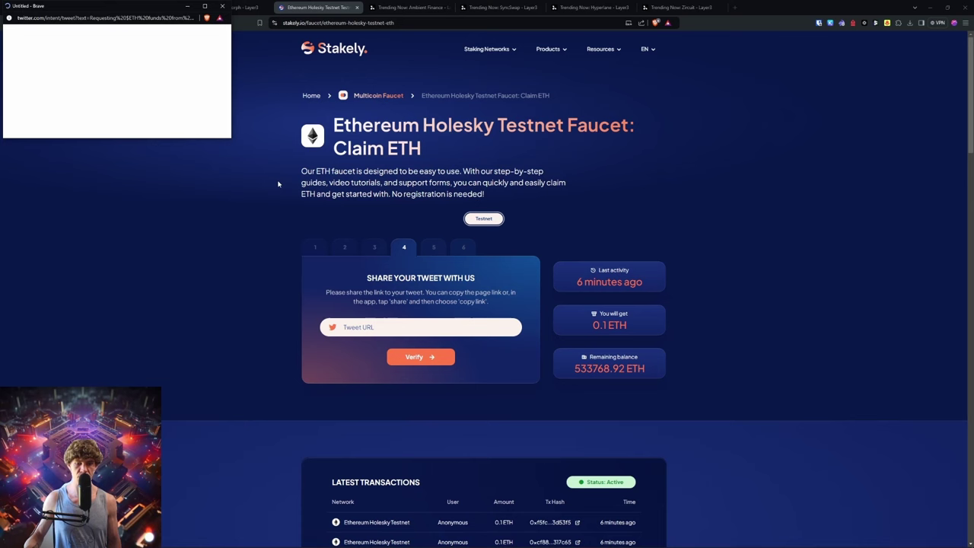
Close the tweet window and the Stakely faucet page, and return to the Morph quest
{"action": "left_click", "coordinate": [222, 6]}
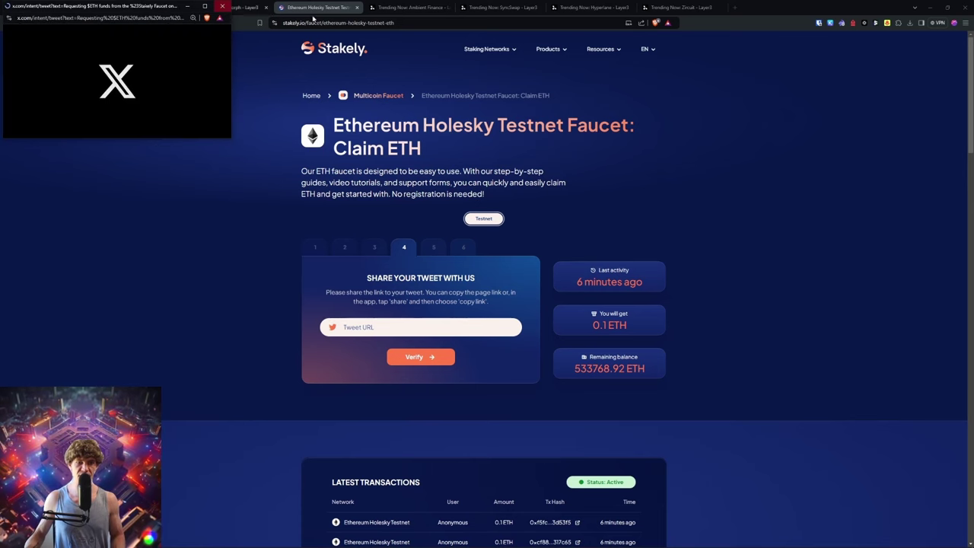
{"action": "left_click", "coordinate": [358, 8]}
{"action": "left_click", "coordinate": [256, 7]}
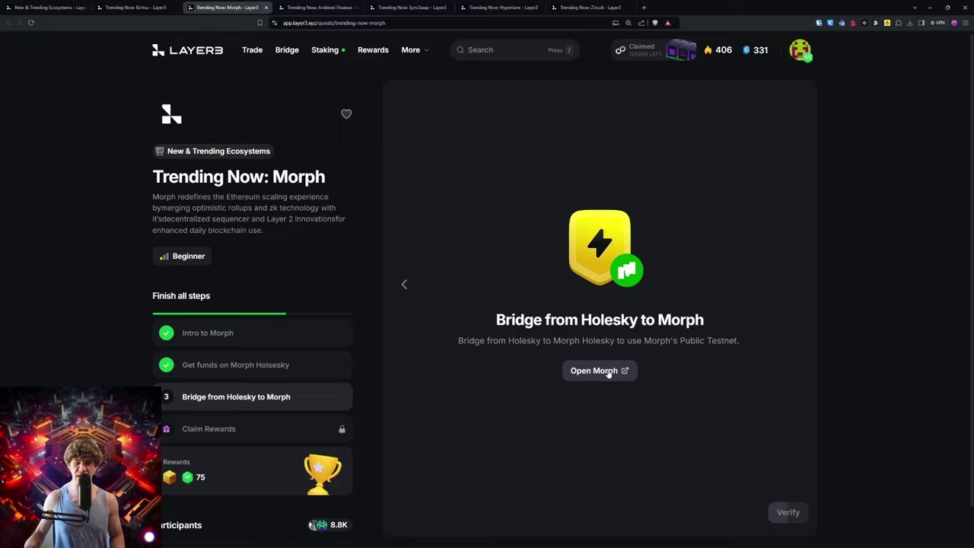
Open the Morph Holesky Bridge from the quest's bridging step and connect Rabby Wallet to it
{"action": "left_click", "coordinate": [580, 373]}
{"action": "left_click", "coordinate": [215, 6]}
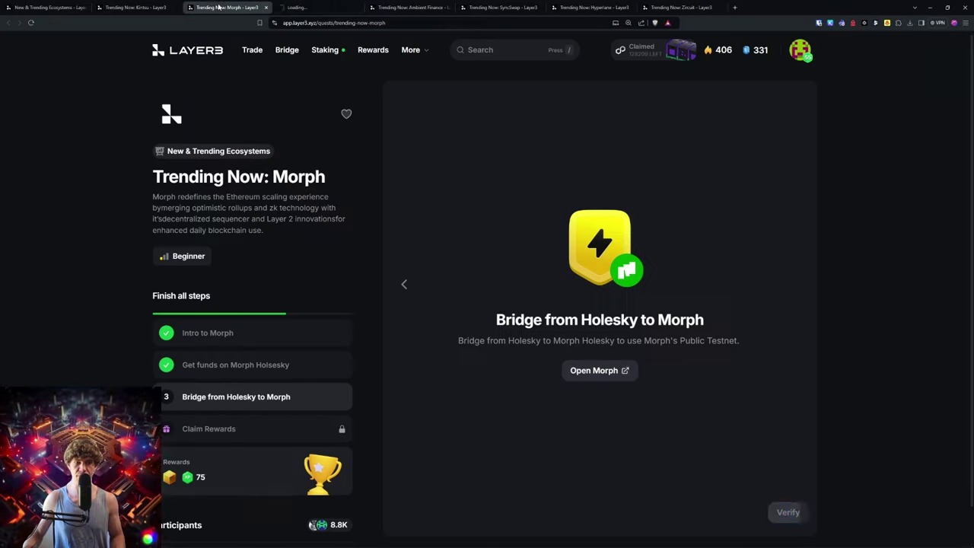
{"action": "left_click", "coordinate": [335, 5]}
{"action": "left_click", "coordinate": [692, 46]}
{"action": "left_click", "coordinate": [743, 46]}
{"action": "left_click", "coordinate": [743, 46]}
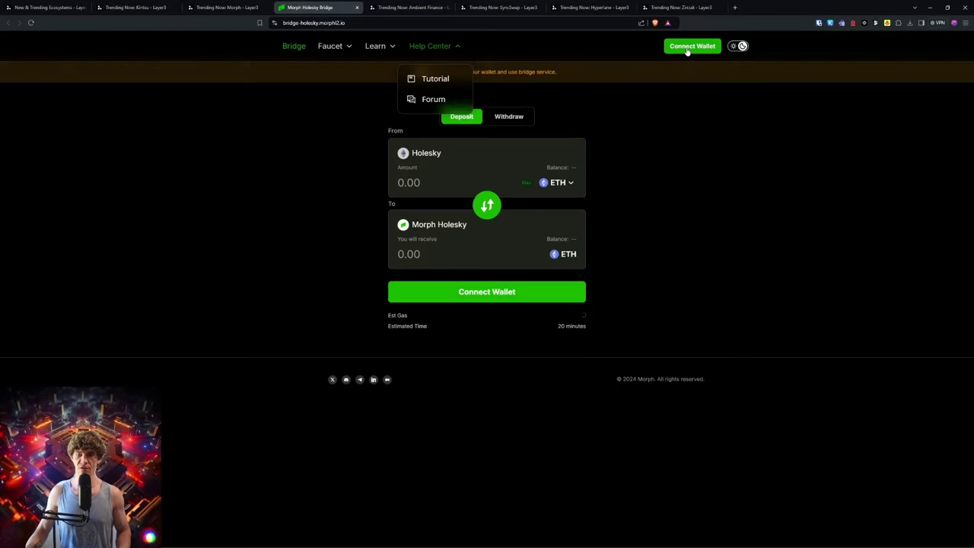
{"action": "left_click", "coordinate": [689, 46]}
{"action": "left_click", "coordinate": [468, 222]}
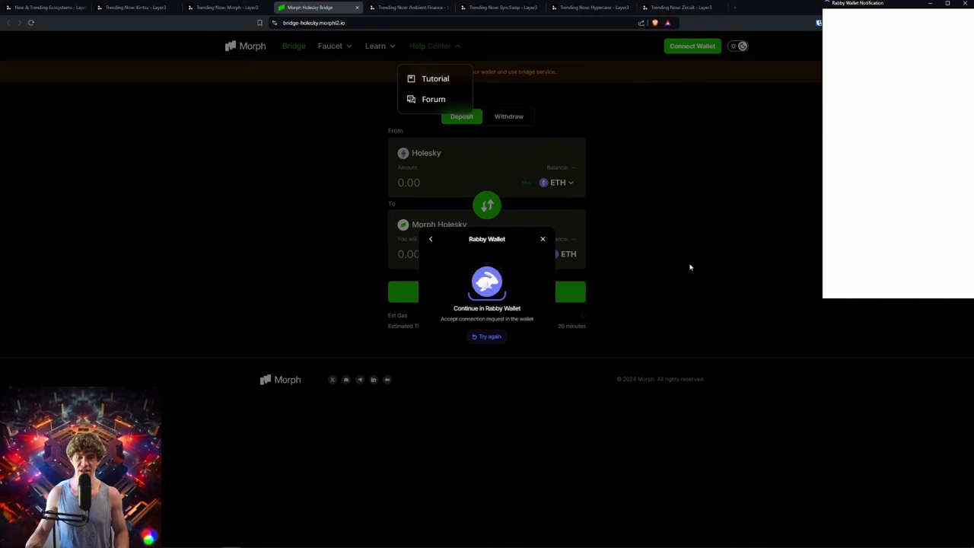
{"action": "left_click", "coordinate": [896, 253]}
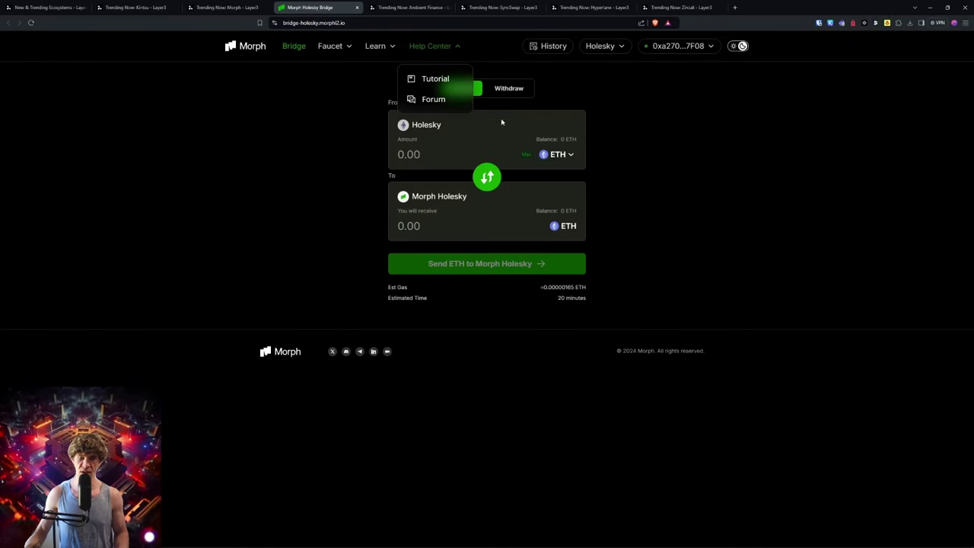
Open the Profile 2 browser profile, start a transfer in its Rabby Wallet and choose the Holesky custom network
{"action": "left_click", "coordinate": [955, 23]}
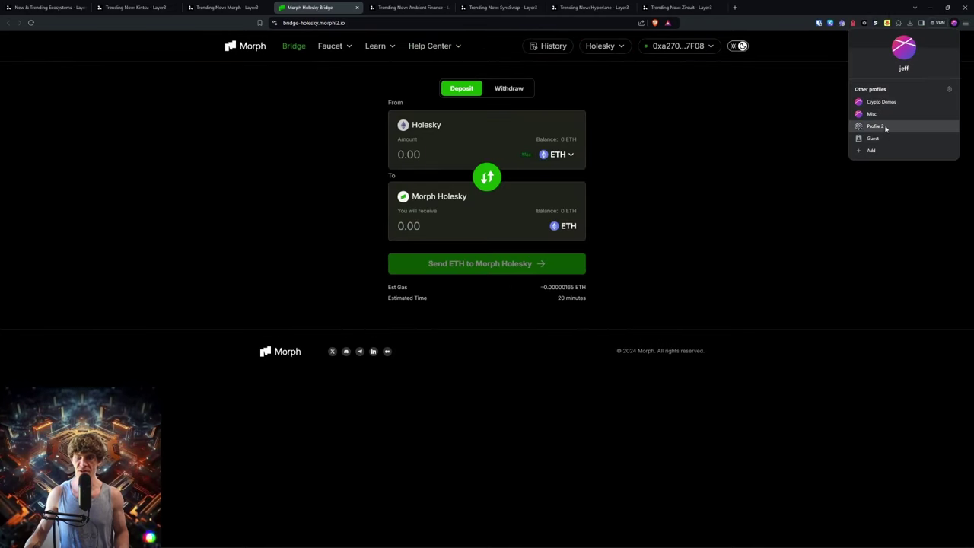
{"action": "left_click", "coordinate": [883, 127]}
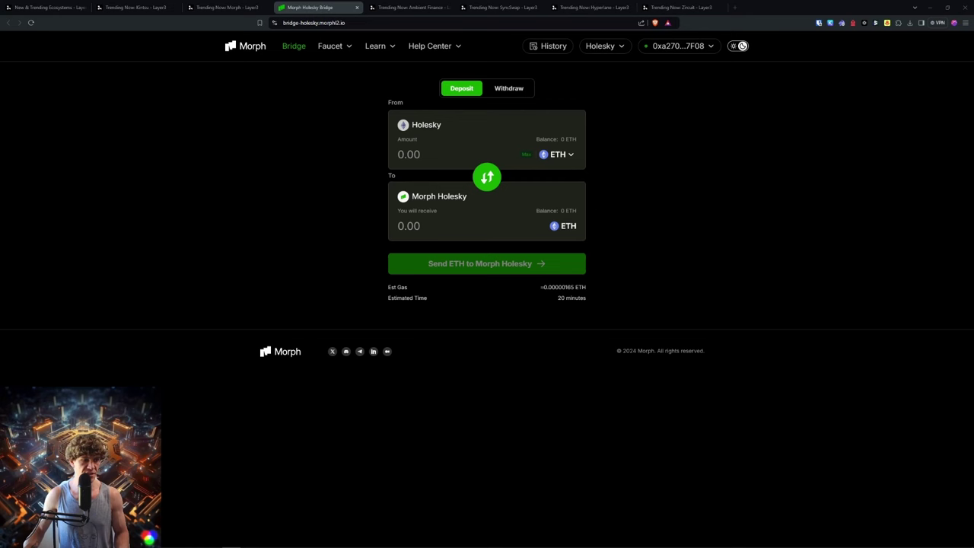
{"action": "left_click", "coordinate": [303, 162]}
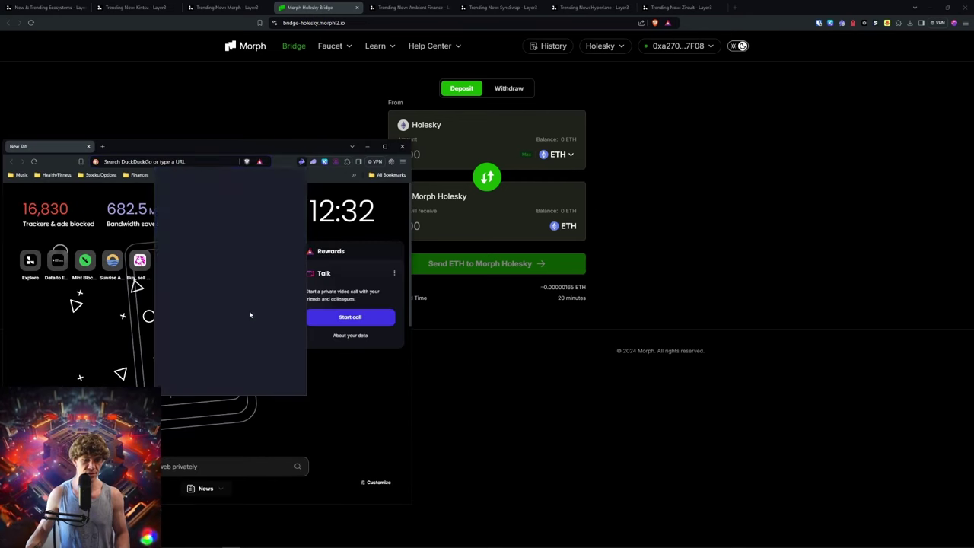
{"action": "left_click", "coordinate": [230, 269]}
{"action": "left_click", "coordinate": [233, 207]}
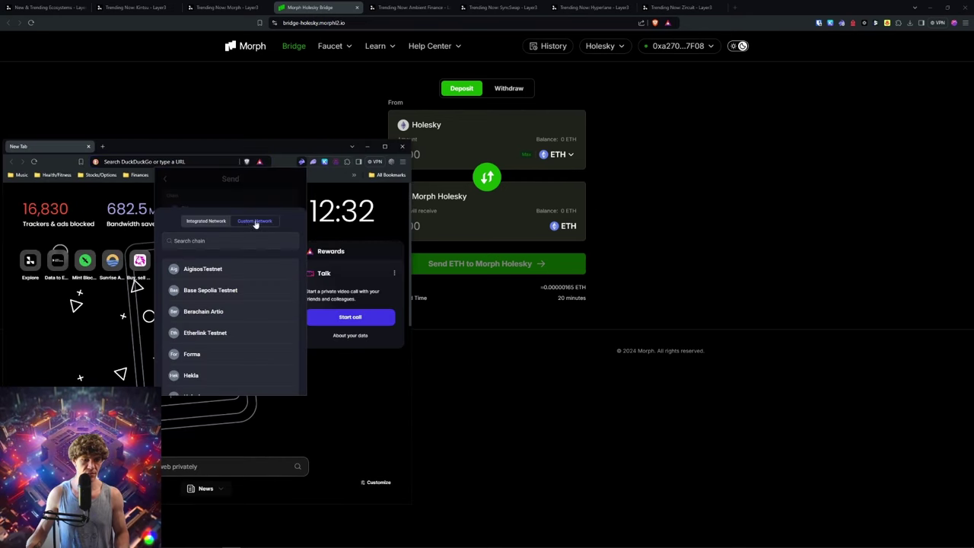
{"action": "left_click", "coordinate": [234, 239]}
{"action": "type", "text": "hol"}
{"action": "left_click", "coordinate": [214, 269]}
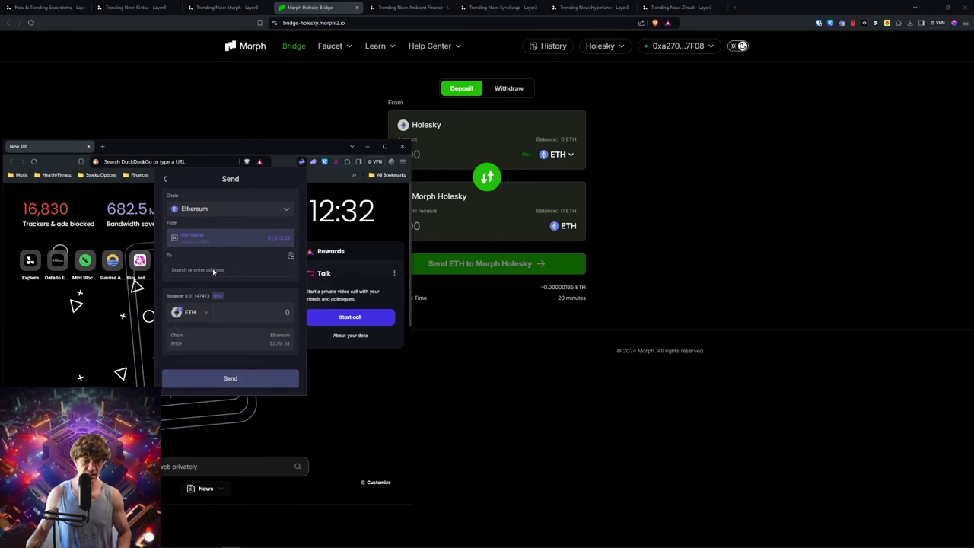
Send 0.5 Holesky ETH to the whitelisted The BCR Main address and close the second profile's window
{"action": "left_click", "coordinate": [291, 256]}
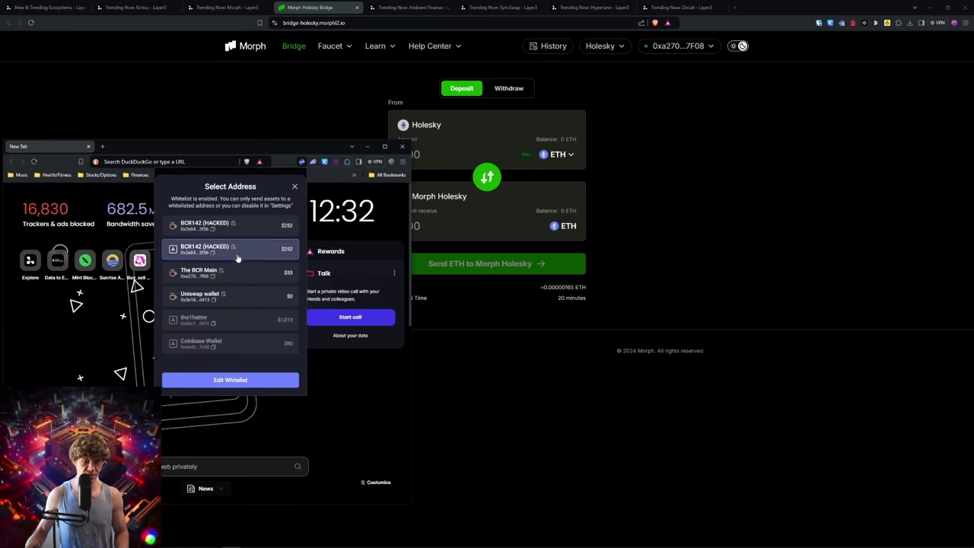
{"action": "left_click", "coordinate": [243, 279]}
{"action": "left_click", "coordinate": [245, 333]}
{"action": "type", "text": "0.5"}
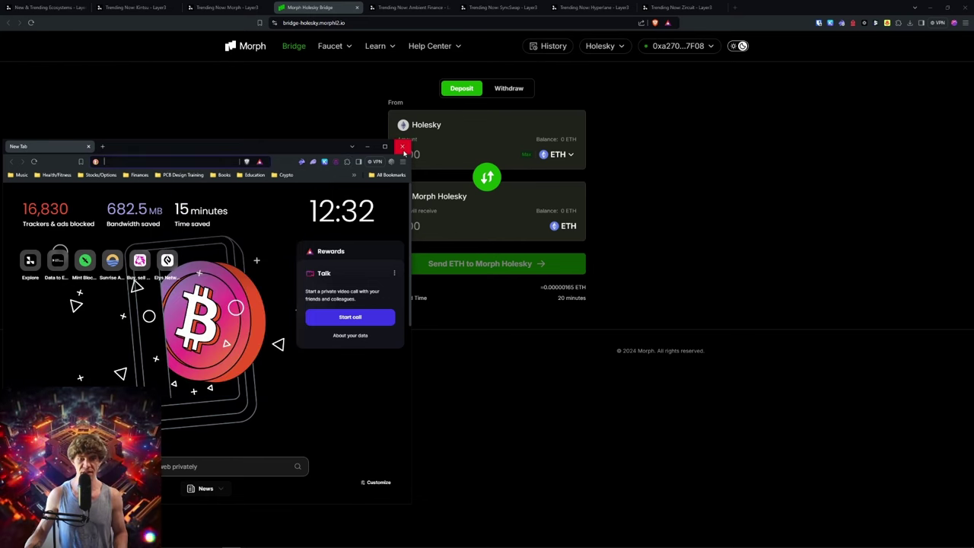
{"action": "left_click", "coordinate": [403, 147]}
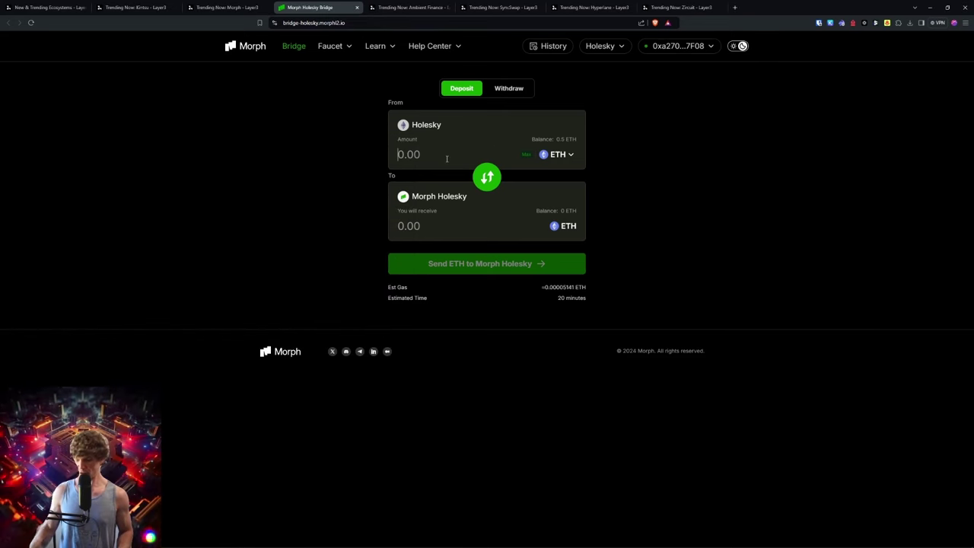
Submit an ETH deposit from Holesky to Morph Holesky on the Morph bridge and dismiss the resulting dialog
{"action": "type", "text": "0.001"}
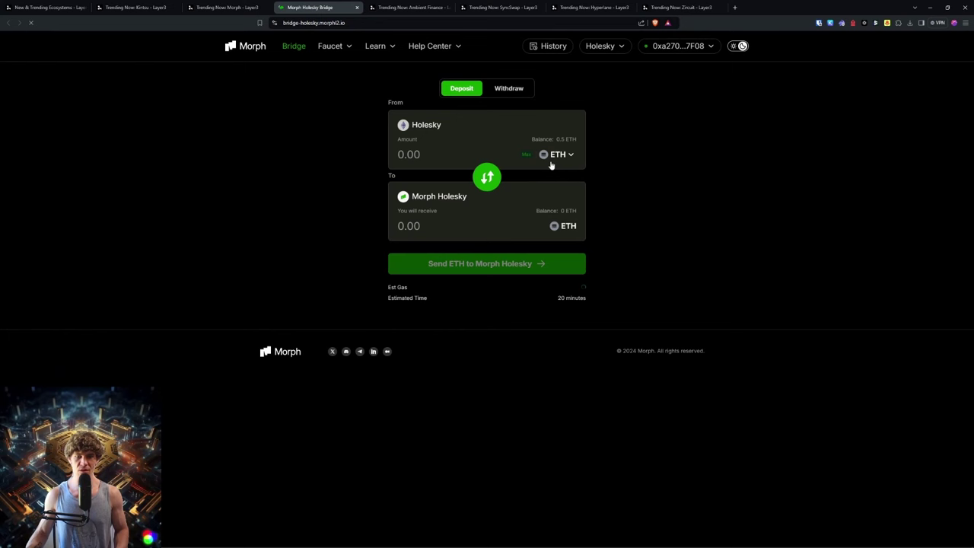
{"action": "left_click", "coordinate": [525, 156]}
{"action": "left_click", "coordinate": [465, 156]}
{"action": "key", "text": "BackSpace"}
{"action": "type", "text": "05"}
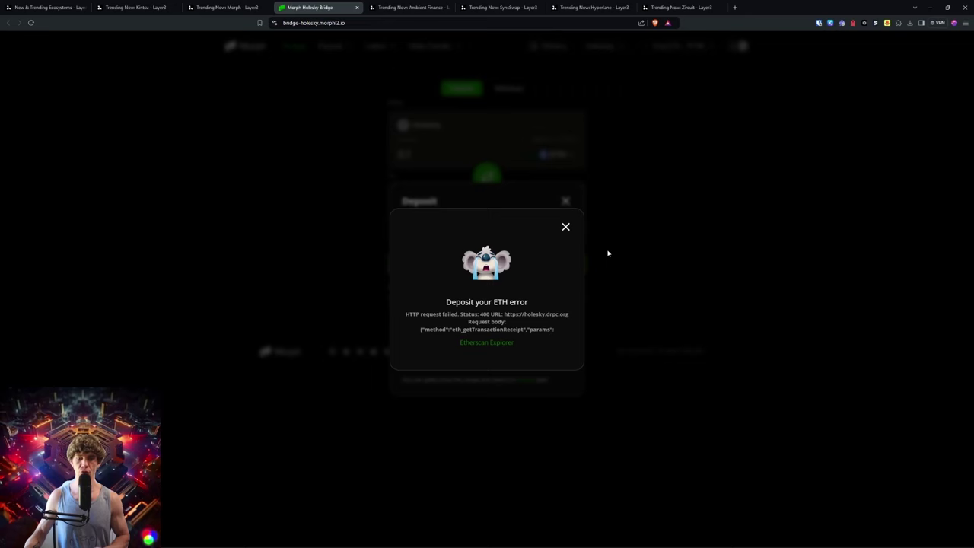
{"action": "left_click", "coordinate": [565, 226]}
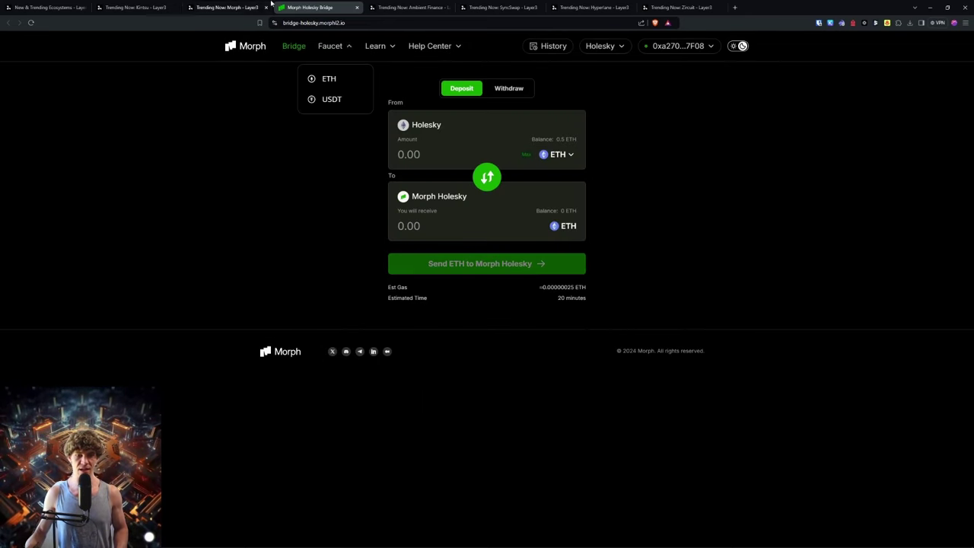
Verify the bridging step of the Morph quest and claim its rewards on Polygon, approving the mint transaction in the wallet
{"action": "left_click", "coordinate": [248, 7]}
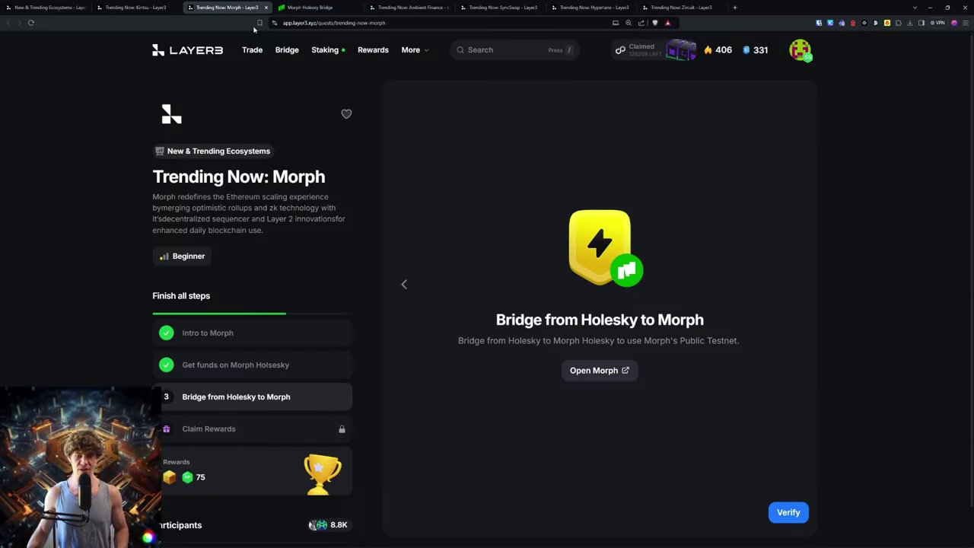
{"action": "left_click", "coordinate": [786, 516]}
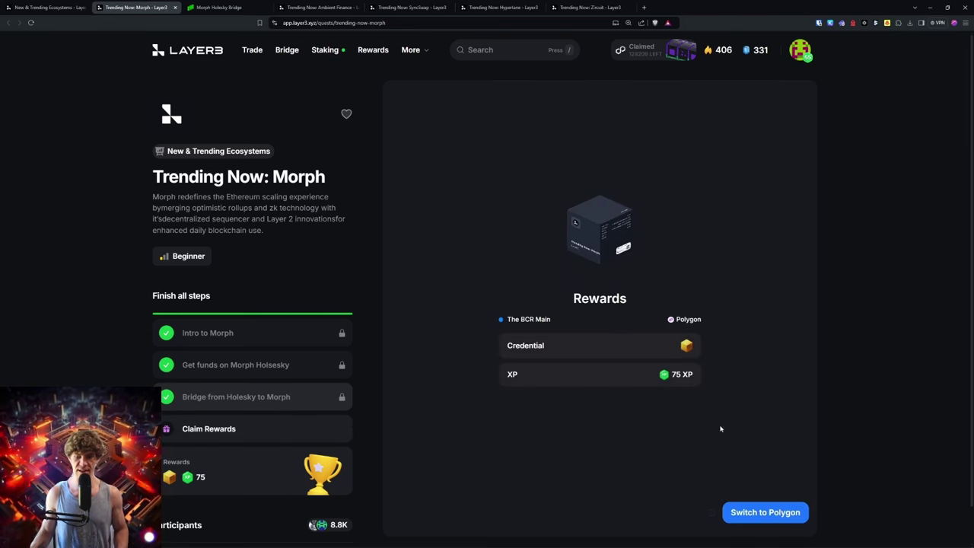
{"action": "left_click", "coordinate": [763, 512]}
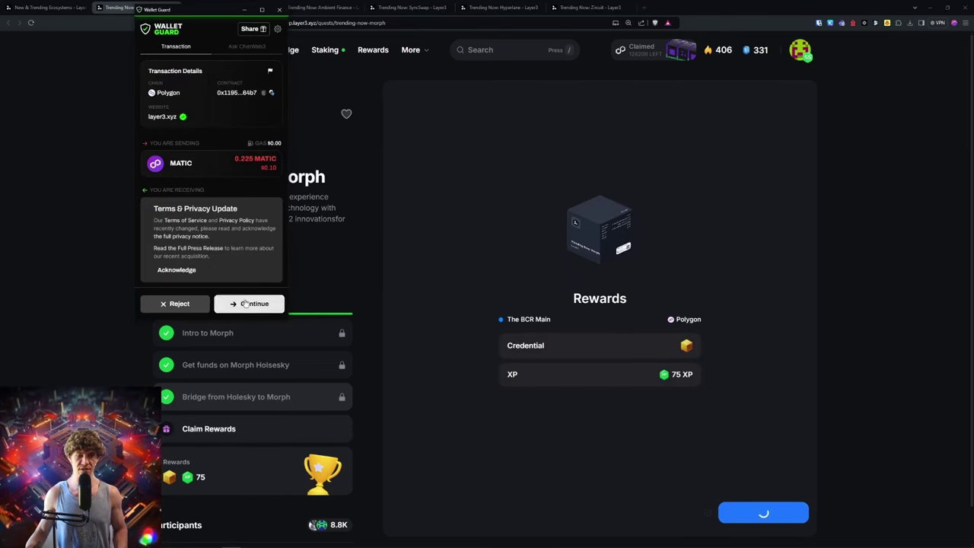
{"action": "left_click", "coordinate": [243, 303]}
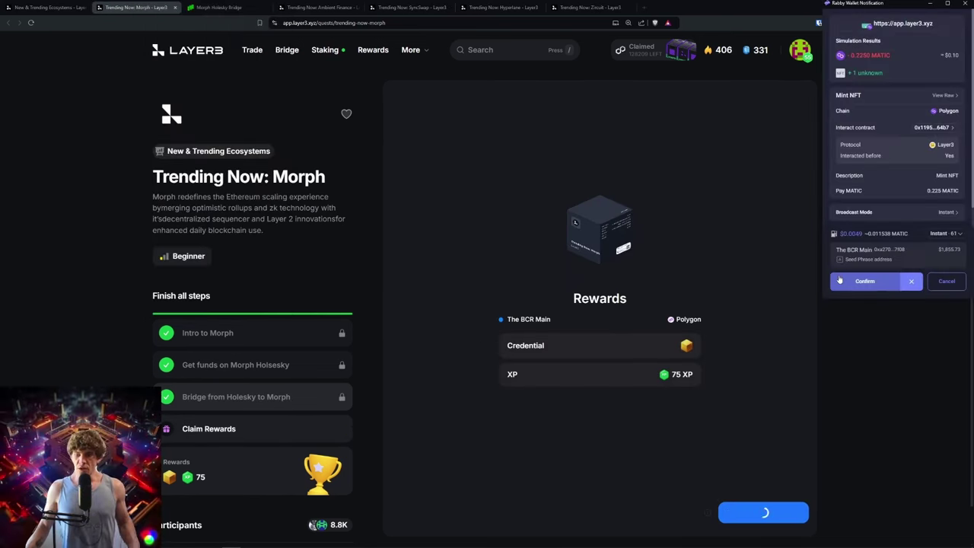
{"action": "left_click", "coordinate": [840, 278]}
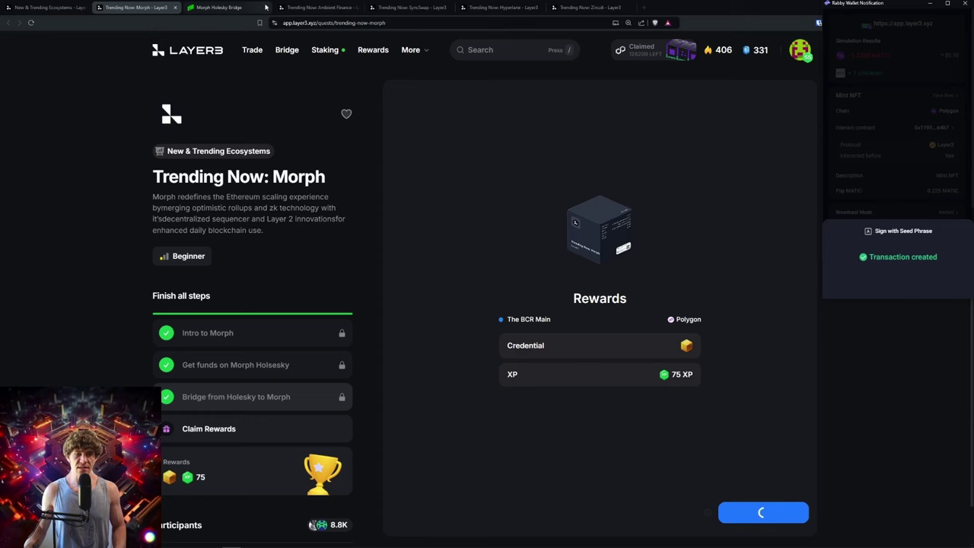
Close the Morph bridge page, and open Ambient Finance and SyncSwap from their respective Layer3 quests
{"action": "middle_click", "coordinate": [199, 10]}
{"action": "left_click", "coordinate": [211, 10]}
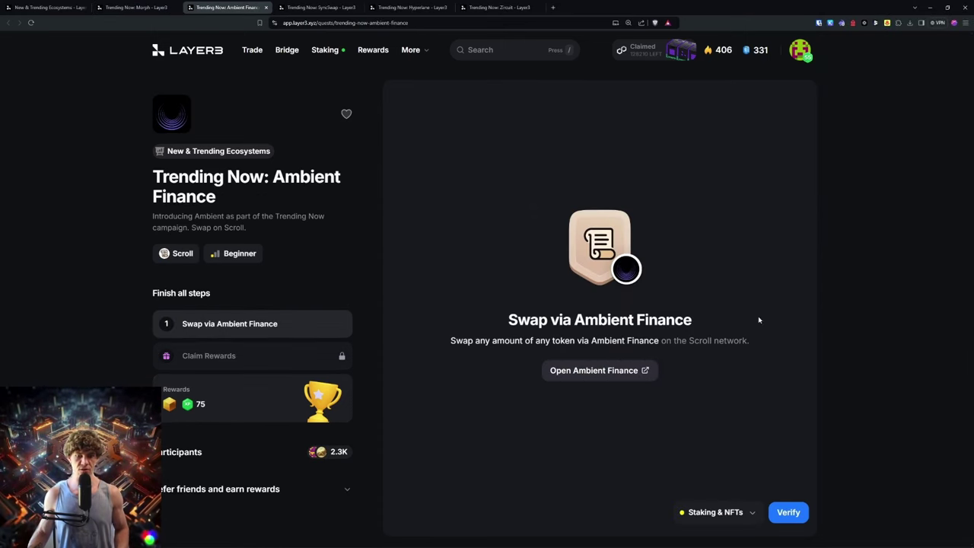
{"action": "left_click", "coordinate": [591, 372]}
{"action": "left_click", "coordinate": [408, 8]}
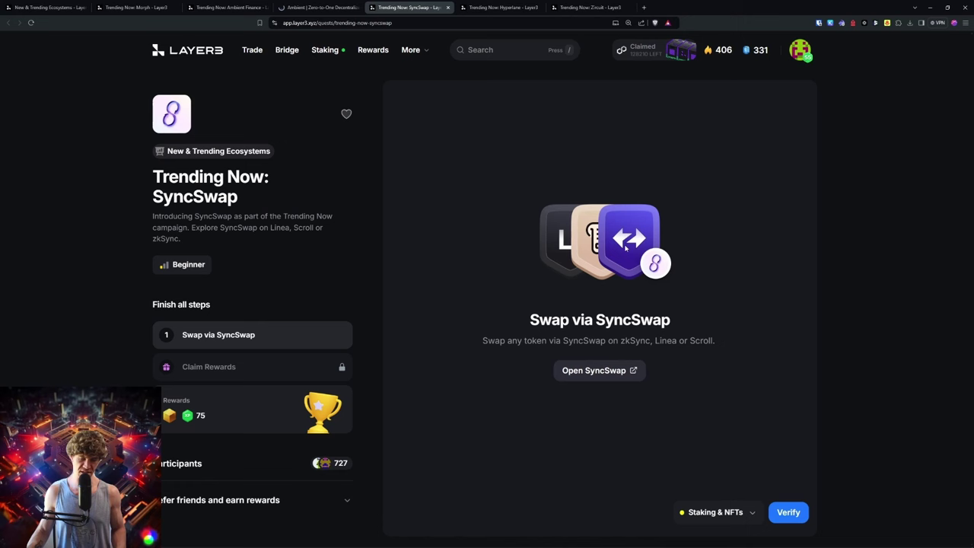
{"action": "left_click", "coordinate": [605, 372]}
Accept Ambient's terms on its swap page and connect Rabby Wallet
{"action": "left_click", "coordinate": [327, 6]}
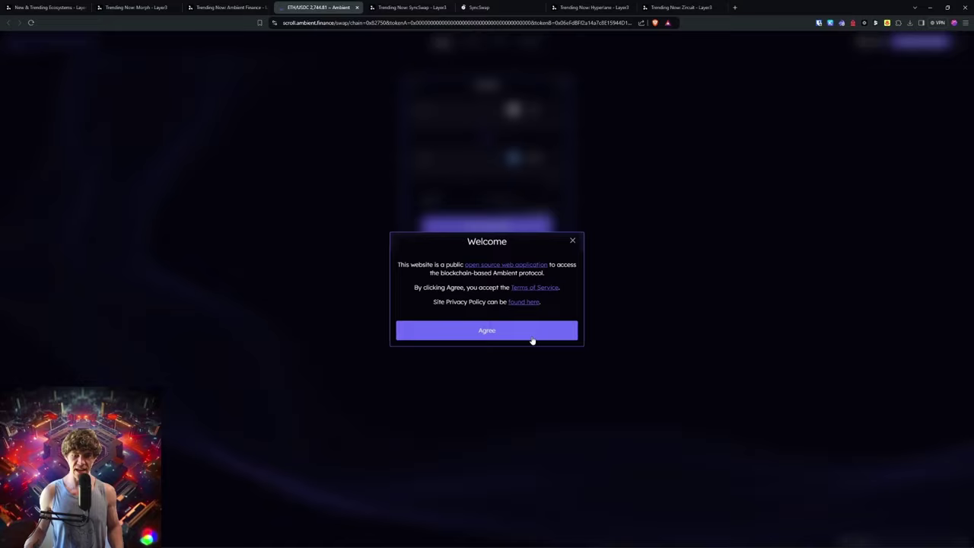
{"action": "left_click", "coordinate": [532, 338]}
{"action": "left_click", "coordinate": [488, 245]}
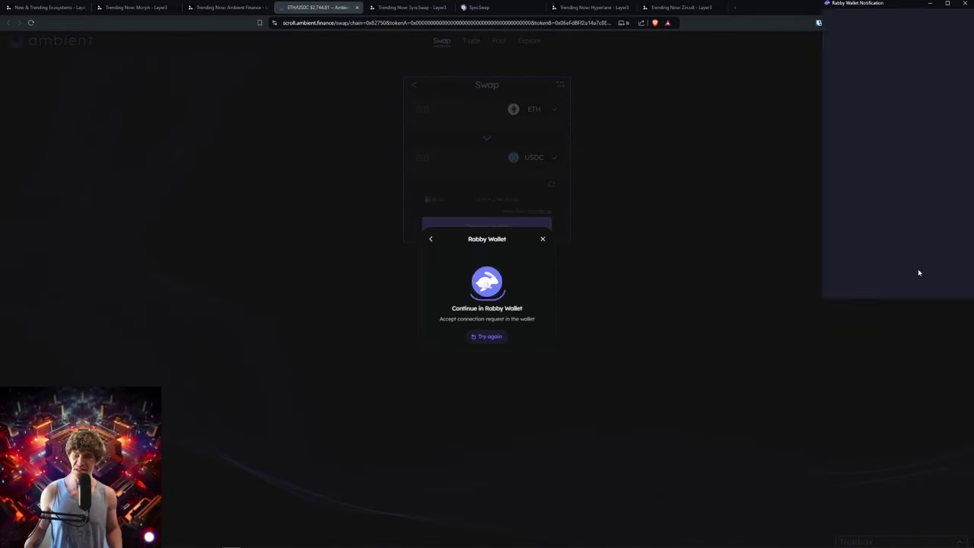
{"action": "left_click", "coordinate": [906, 253]}
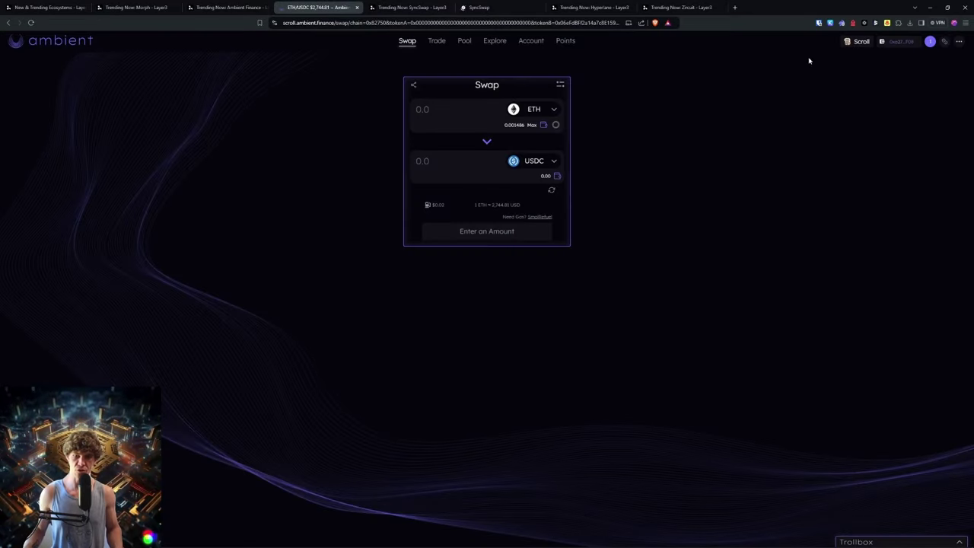
Swap 0.0001 ETH for USDC on Ambient's Scroll exchange and sign the transaction in Rabby Wallet
{"action": "left_click", "coordinate": [533, 109]}
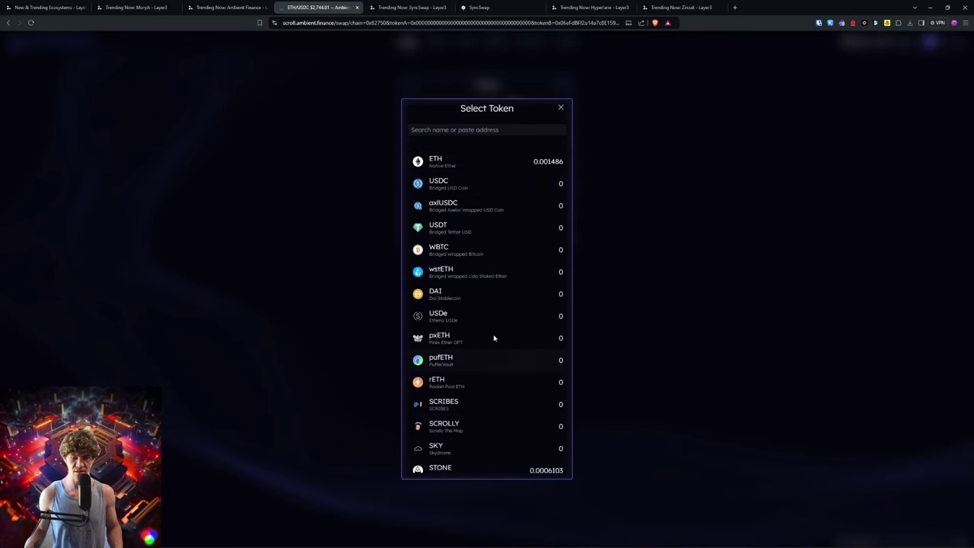
{"action": "scroll", "coordinate": [487, 358], "scroll_direction": "down", "scroll_amount": 3}
{"action": "scroll", "coordinate": [487, 358], "scroll_direction": "up", "scroll_amount": 5}
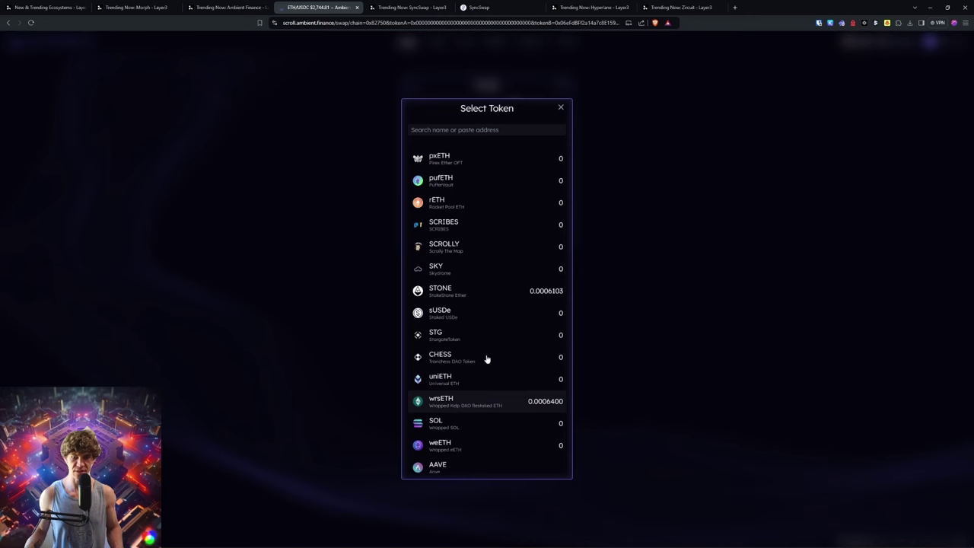
{"action": "left_click", "coordinate": [481, 161]}
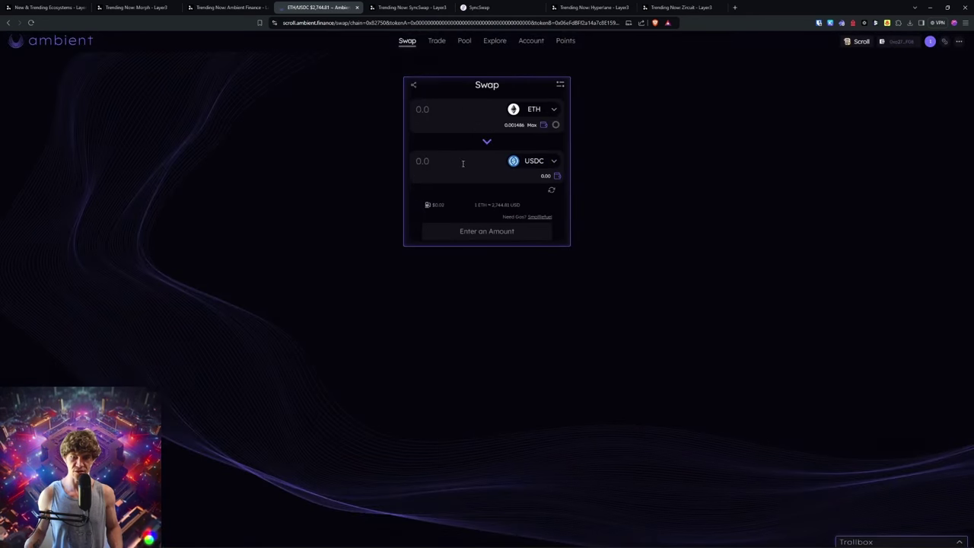
{"action": "left_click", "coordinate": [450, 111]}
{"action": "type", "text": "0.0001"}
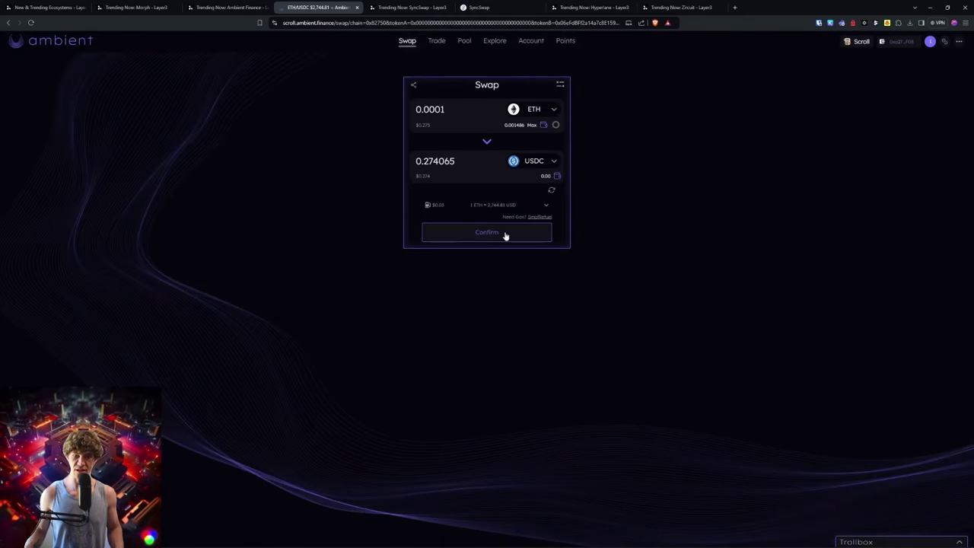
{"action": "left_click", "coordinate": [504, 231]}
{"action": "left_click", "coordinate": [517, 356]}
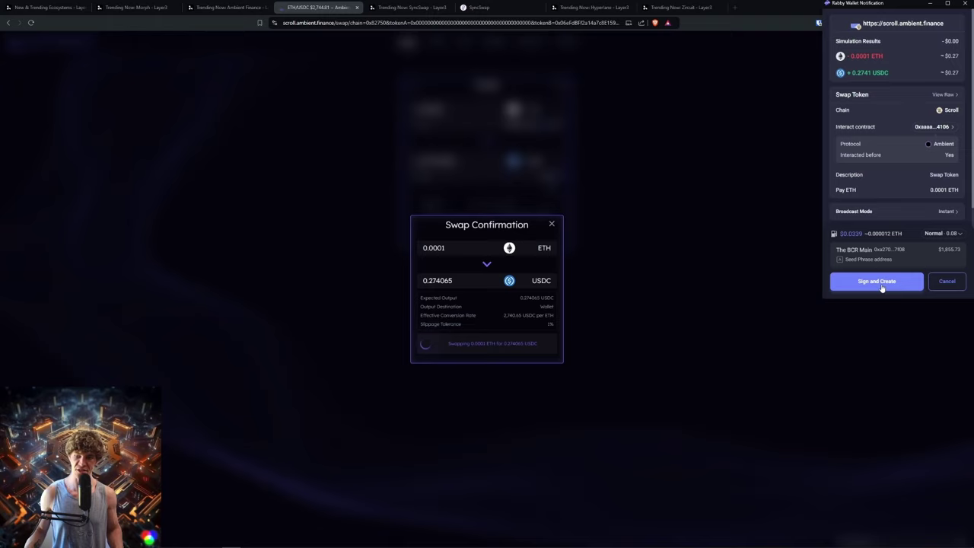
{"action": "left_click", "coordinate": [882, 286]}
Return to the Ambient Finance quest and select The BCR Main as the wallet for verification
{"action": "left_click", "coordinate": [229, 8]}
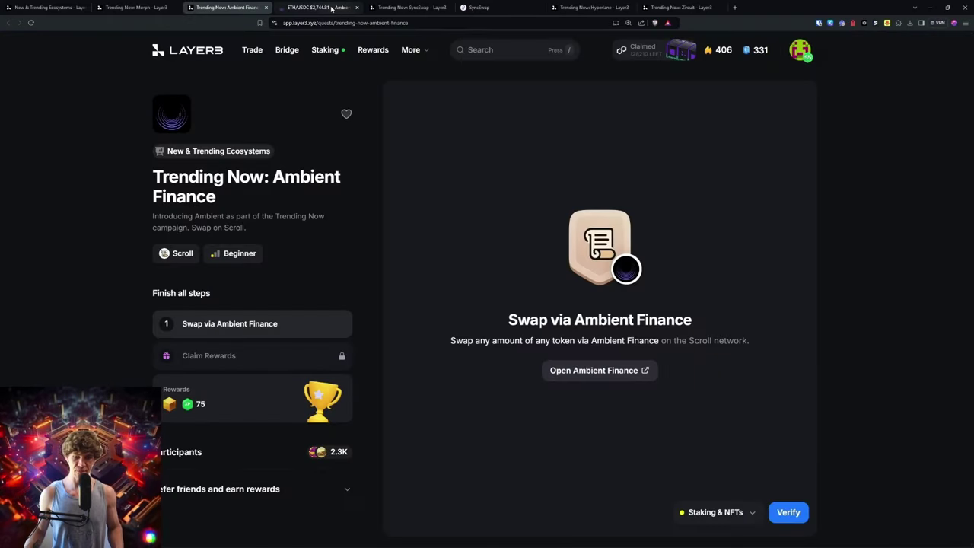
{"action": "left_click", "coordinate": [716, 512]}
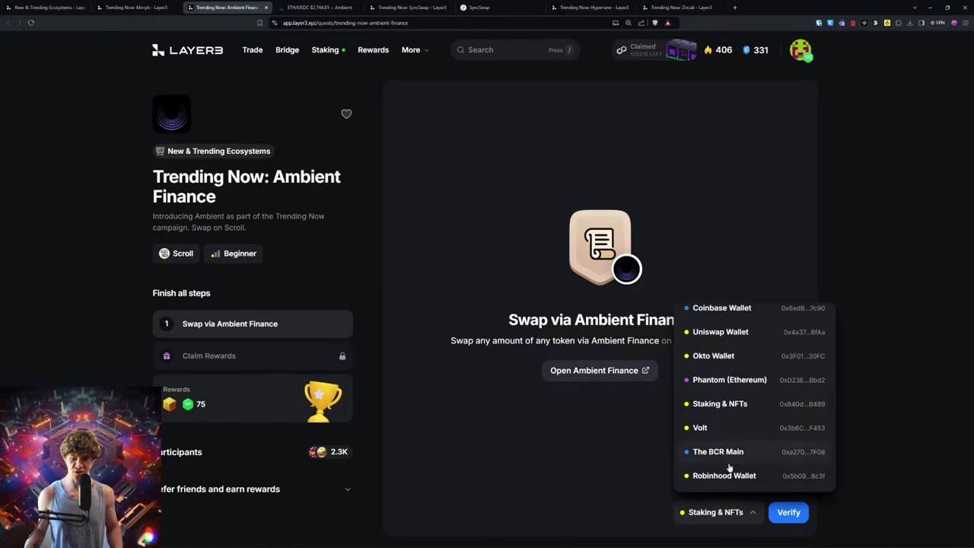
{"action": "left_click", "coordinate": [729, 462]}
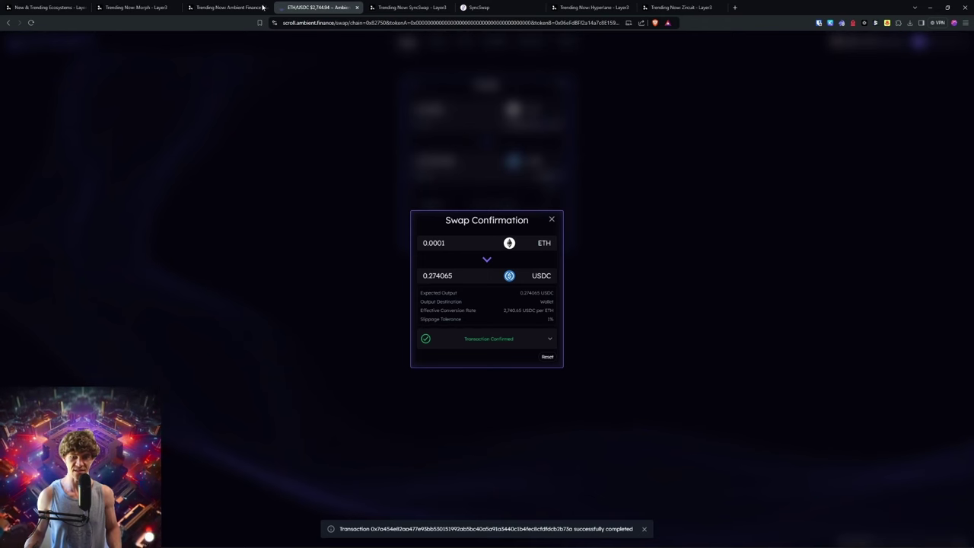
Verify the Ambient Finance swap in its Layer3 quest and claim the credential and 75 XP rewards on Scroll
{"action": "left_click", "coordinate": [238, 8]}
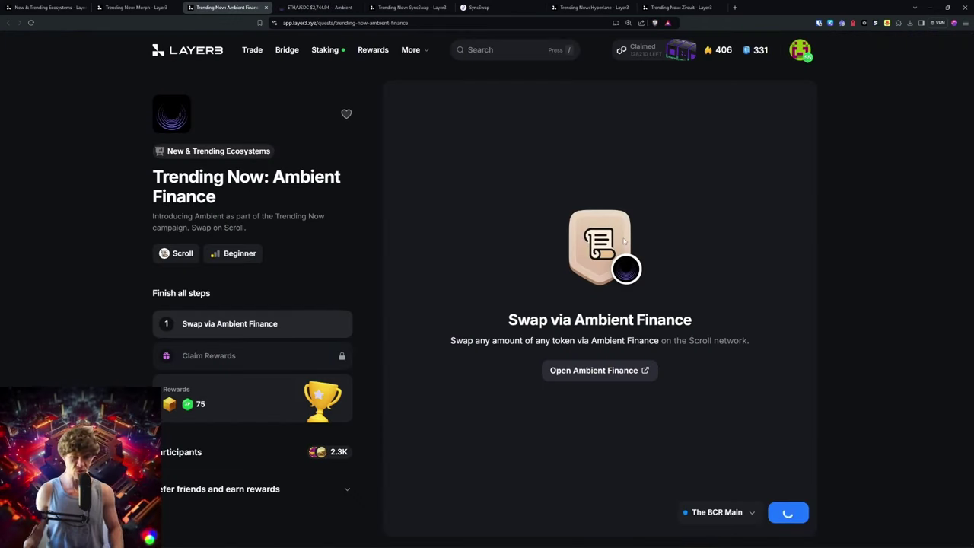
{"action": "left_click", "coordinate": [776, 514]}
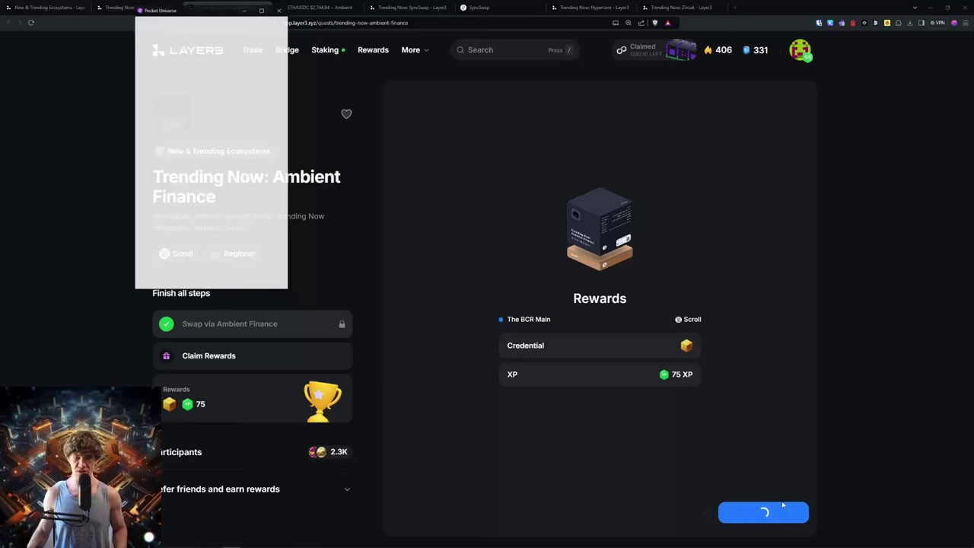
{"action": "left_click", "coordinate": [257, 278]}
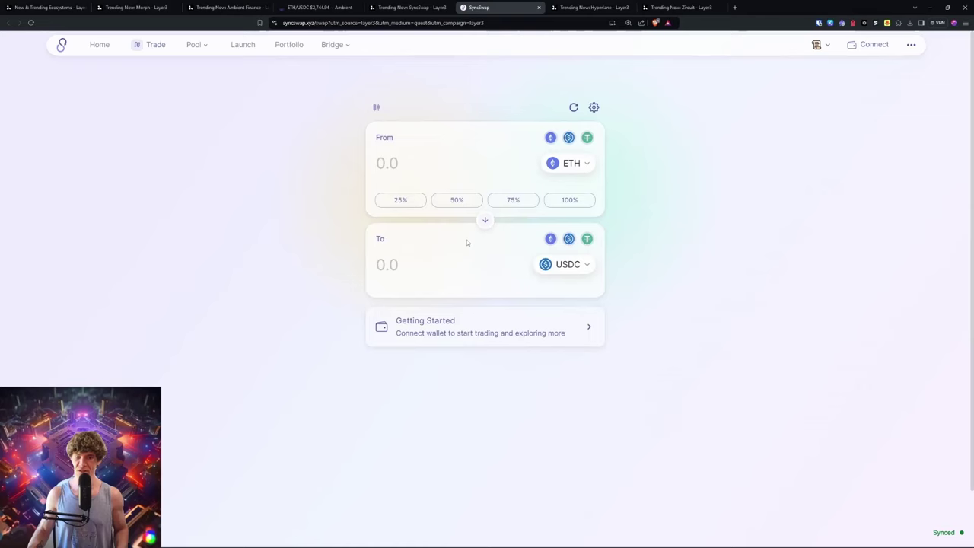
Reverse SyncSwap's trade direction to USDC for ETH and connect the browser wallet through Rabby Wallet
{"action": "left_click", "coordinate": [485, 220]}
{"action": "left_click", "coordinate": [874, 44]}
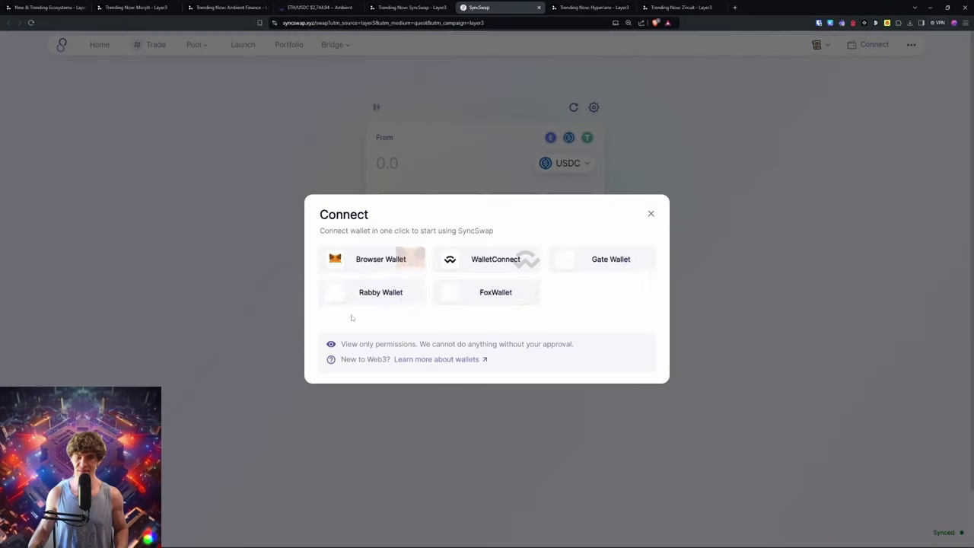
{"action": "left_click", "coordinate": [362, 264]}
{"action": "left_click", "coordinate": [909, 262]}
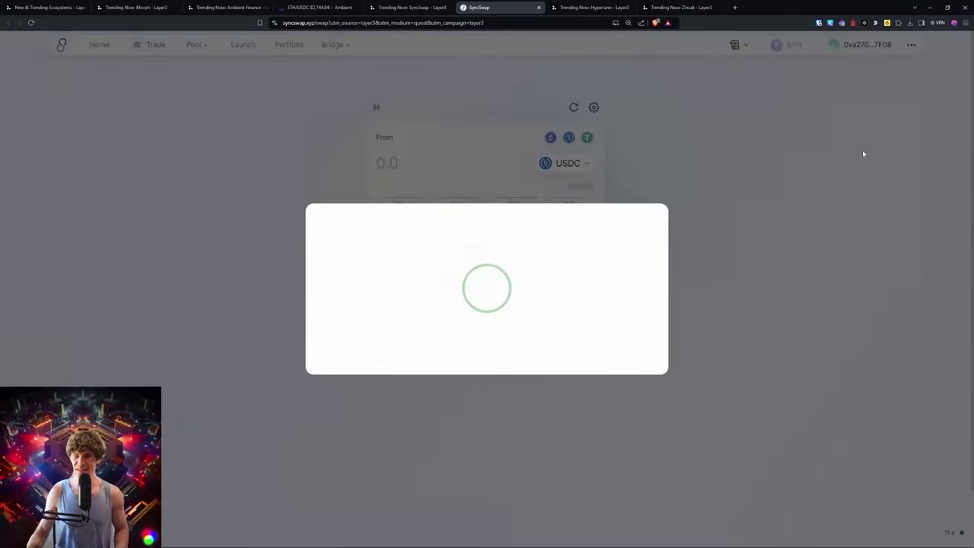
Unlock and swap 100% of the USDC balance, 0.274065 USDC, for ETH on SyncSwap, approving the requests in Rabby Wallet
{"action": "left_click", "coordinate": [570, 204]}
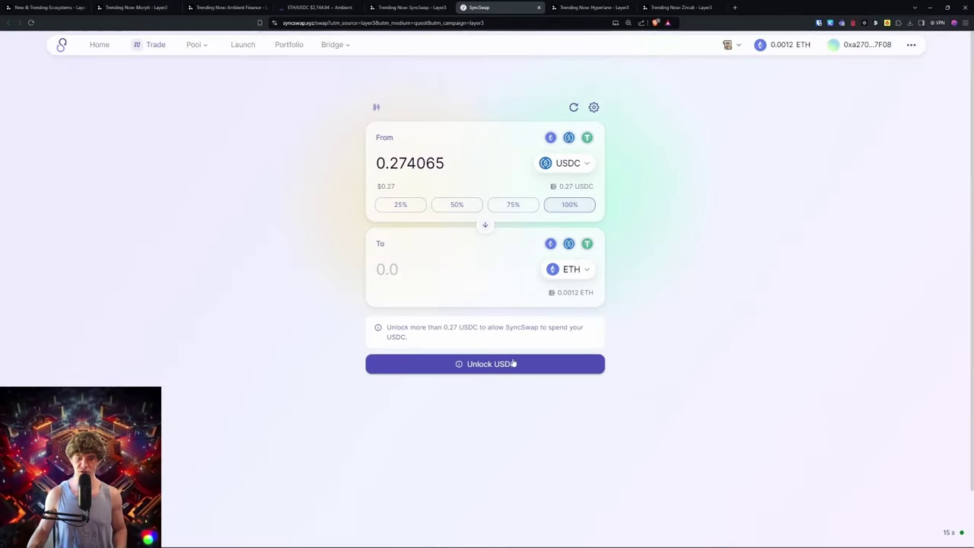
{"action": "left_click", "coordinate": [527, 368]}
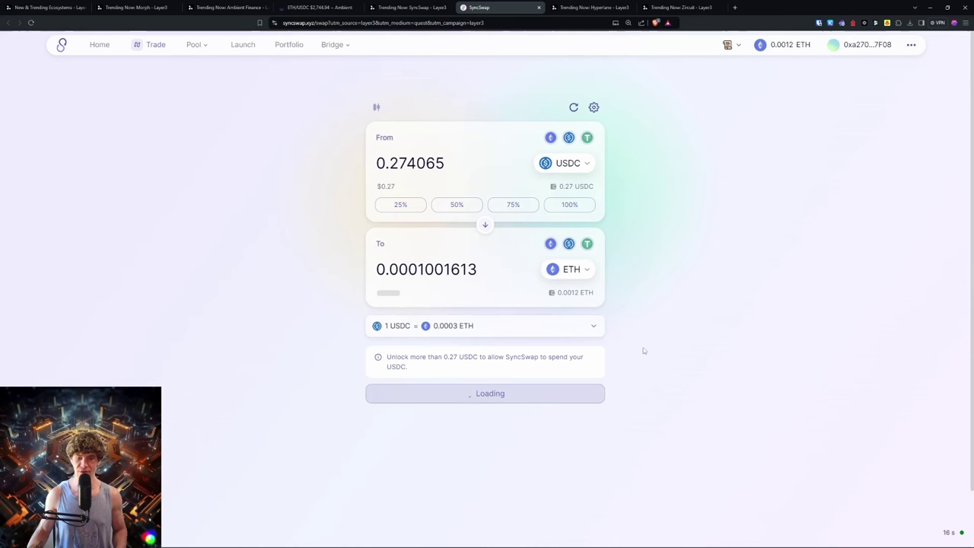
{"action": "left_click", "coordinate": [561, 399]}
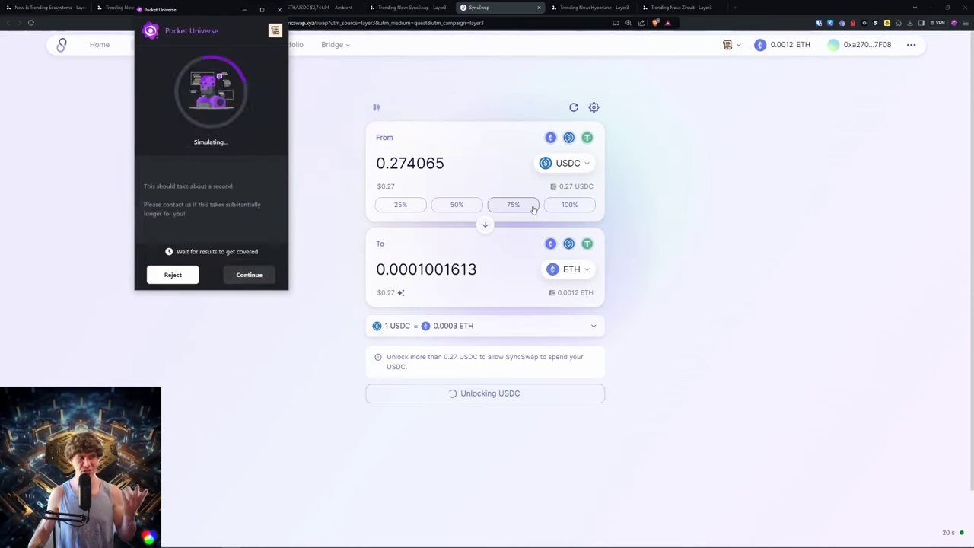
{"action": "left_click", "coordinate": [249, 274]}
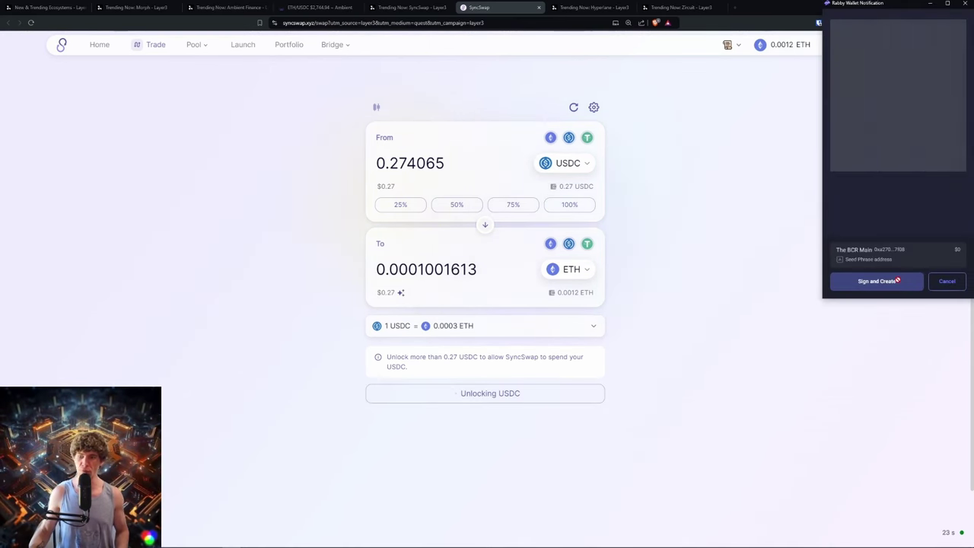
{"action": "left_click", "coordinate": [877, 281]}
{"action": "left_click", "coordinate": [507, 361]}
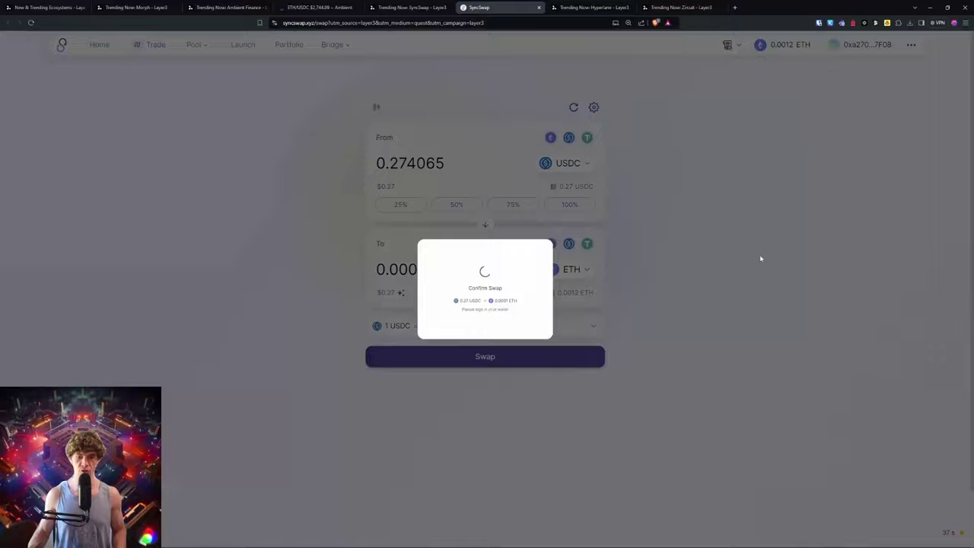
Submit the SyncSwap quest for verification, and verify the daily Transact on Scroll streak in the campaign with The BCR Main
{"action": "left_click", "coordinate": [408, 7]}
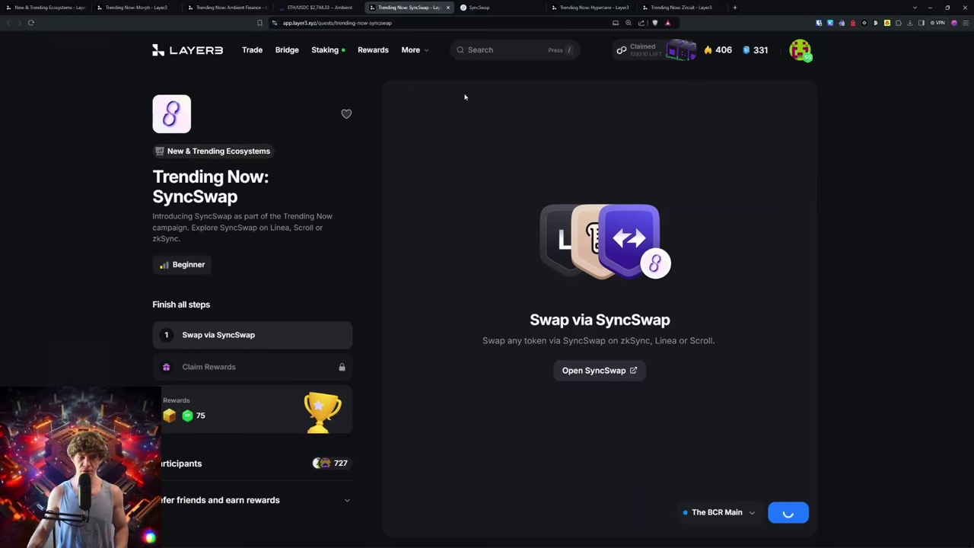
{"action": "left_click", "coordinate": [45, 7]}
{"action": "scroll", "coordinate": [416, 184], "scroll_direction": "up", "scroll_amount": 6}
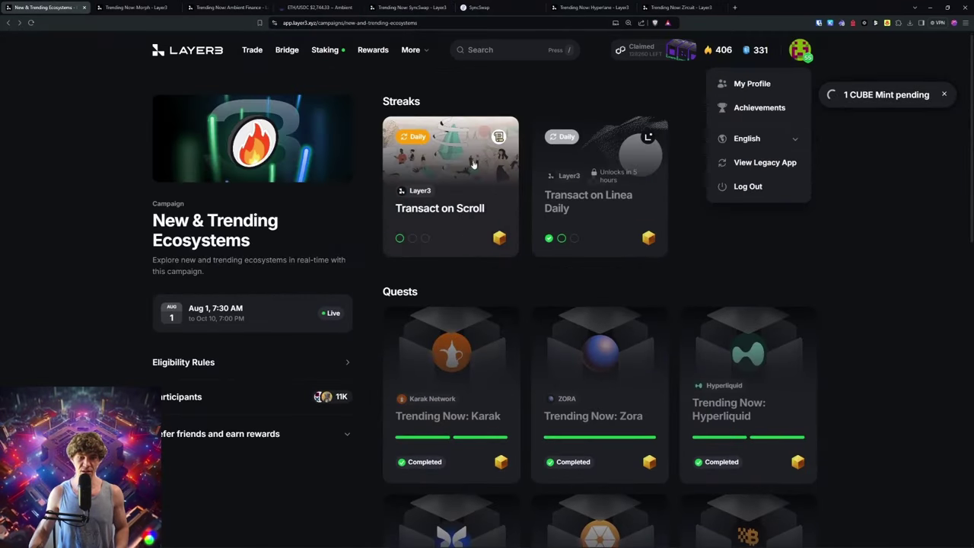
{"action": "left_click", "coordinate": [474, 165]}
{"action": "left_click", "coordinate": [622, 435]}
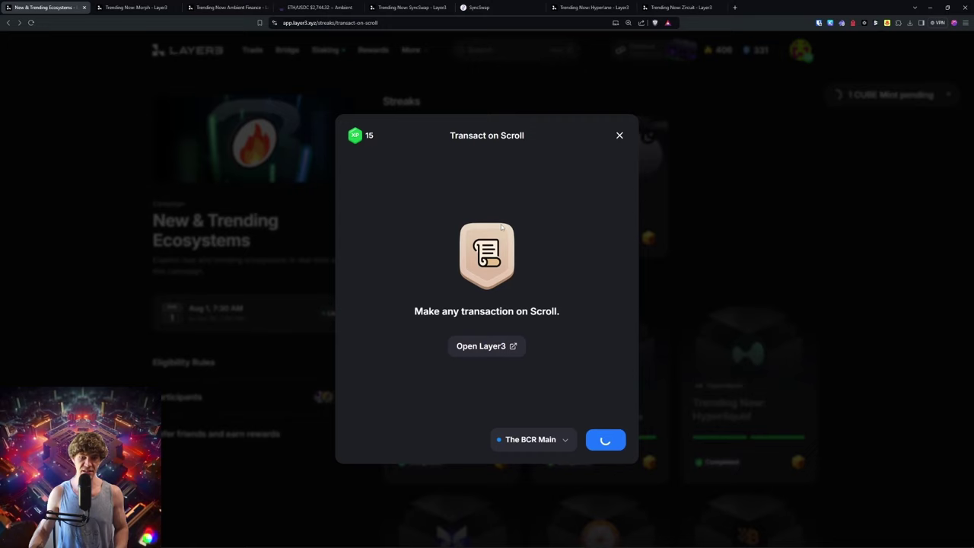
{"action": "left_click", "coordinate": [601, 439]}
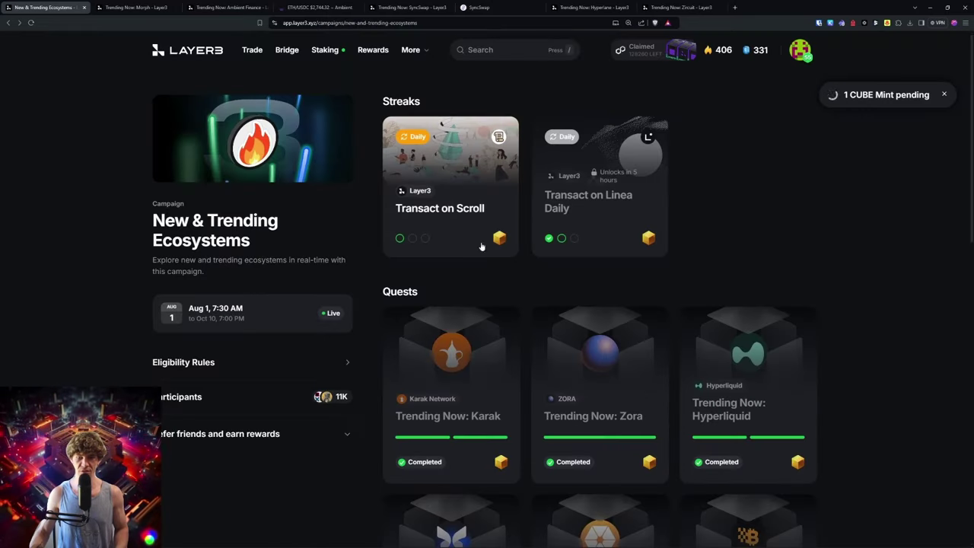
Close the SyncSwap exchange page and continue past the claimed rewards in the Ambient Finance quest
{"action": "left_click", "coordinate": [495, 8]}
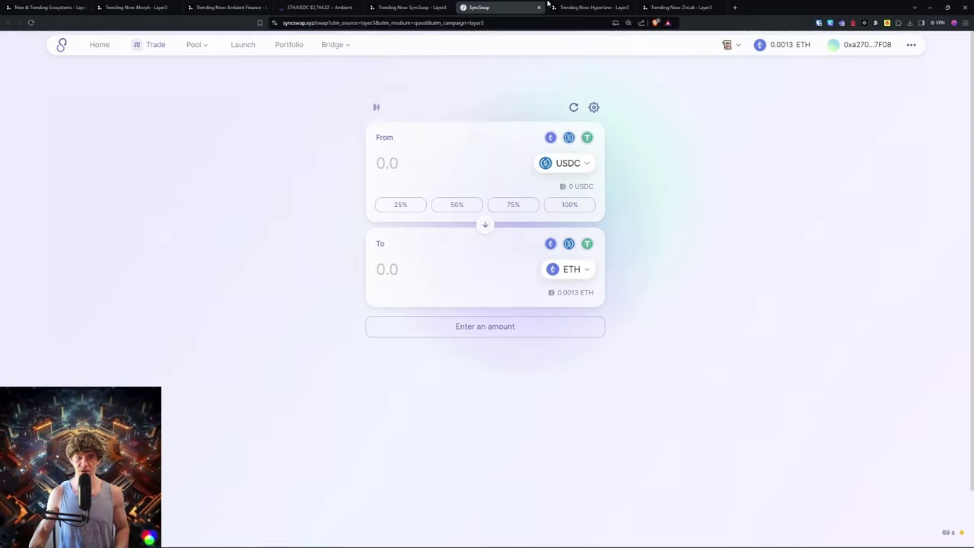
{"action": "left_click", "coordinate": [539, 8]}
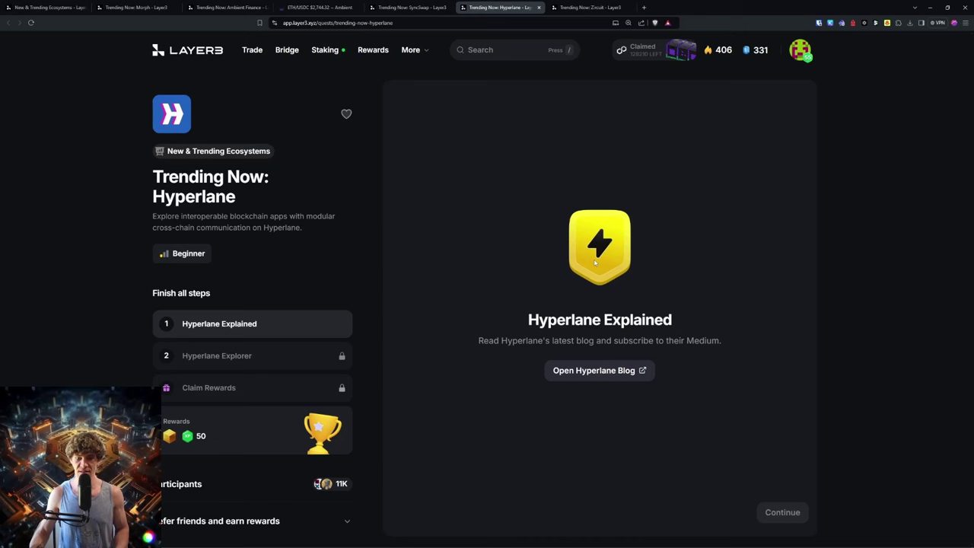
{"action": "left_click", "coordinate": [229, 8]}
{"action": "left_click", "coordinate": [778, 510]}
Close the Ambient swap page and claim the SyncSwap quest's credential and 75 XP on zkSync, signing in Rabby Wallet
{"action": "left_click", "coordinate": [356, 7]}
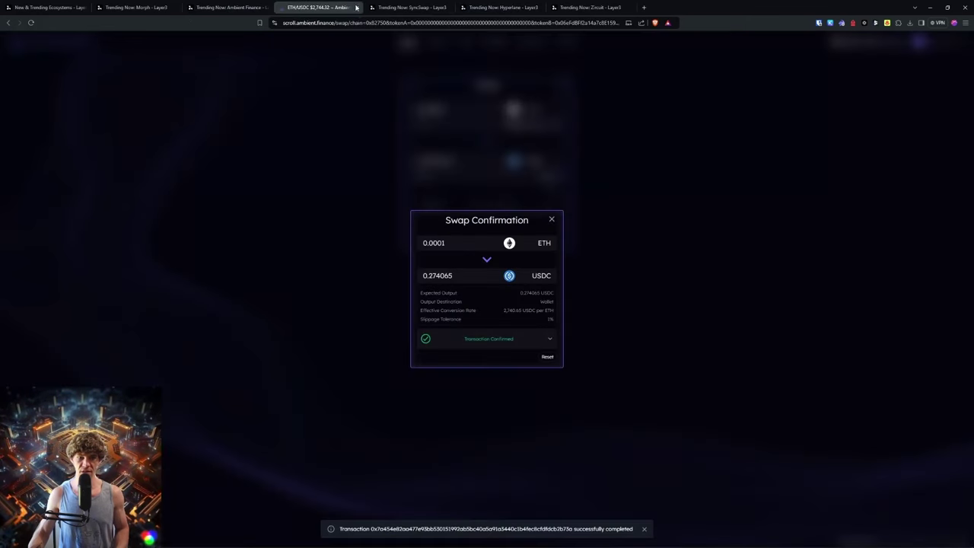
{"action": "left_click", "coordinate": [357, 7]}
{"action": "left_click", "coordinate": [737, 512]}
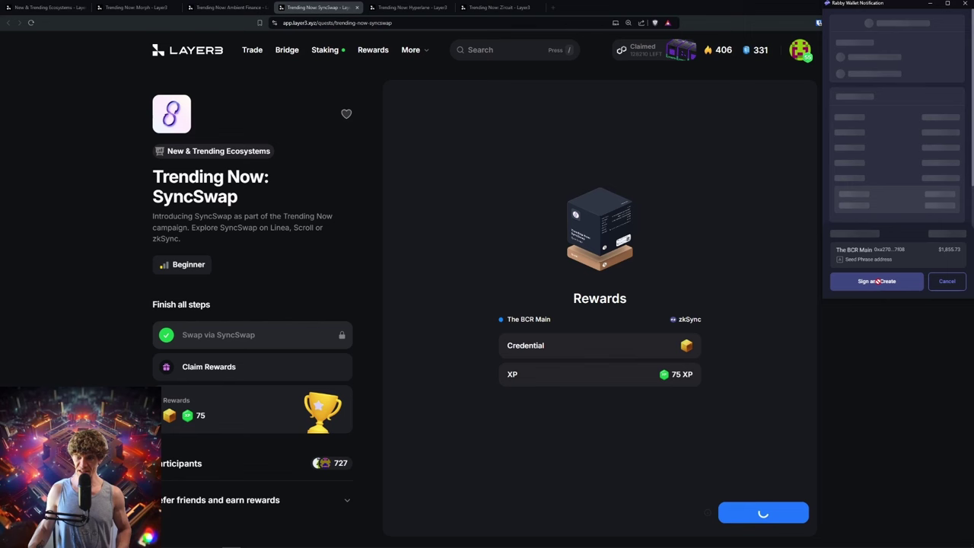
{"action": "left_click", "coordinate": [878, 281]}
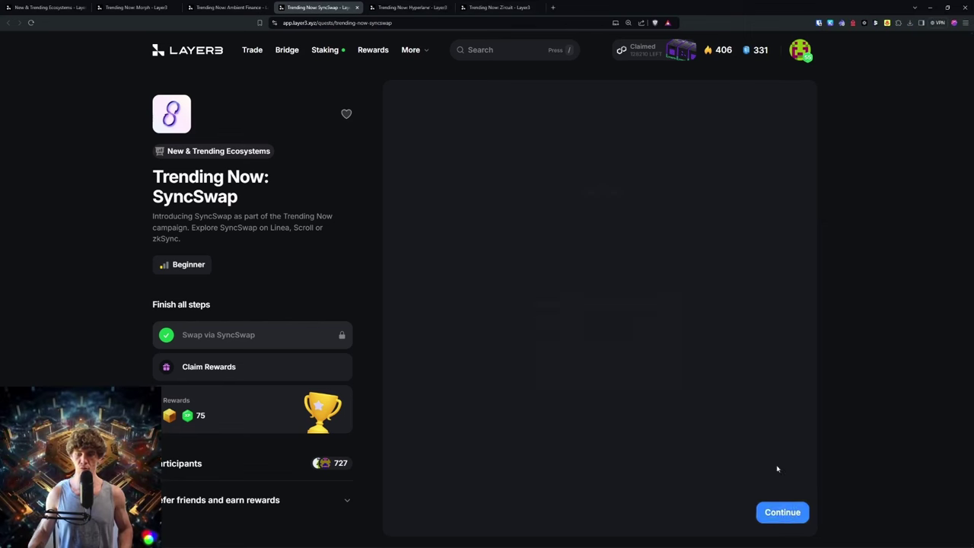
Open the Hyperlane blog and Hyperlane Explorer from the Hyperlane quest to complete its two steps, and close both pages
{"action": "left_click", "coordinate": [411, 6]}
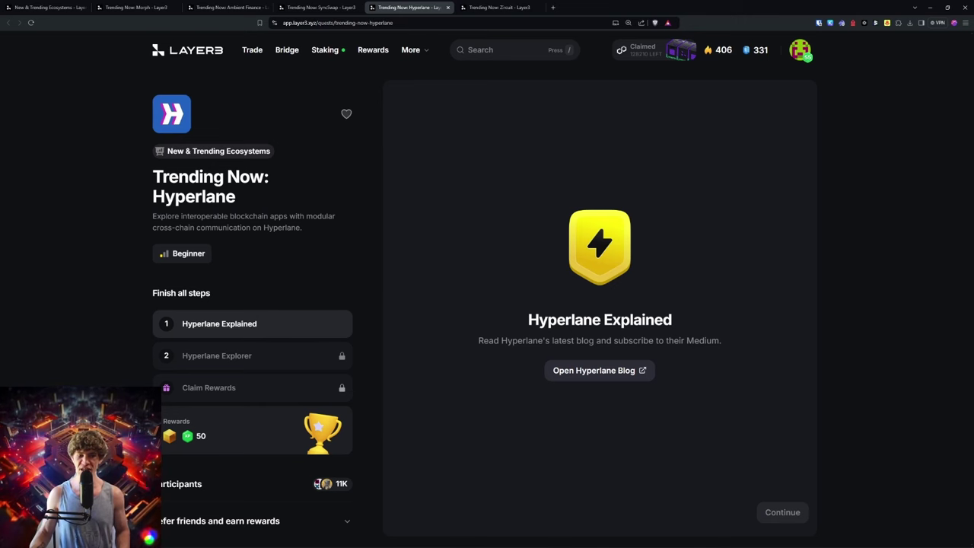
{"action": "left_click", "coordinate": [645, 375]}
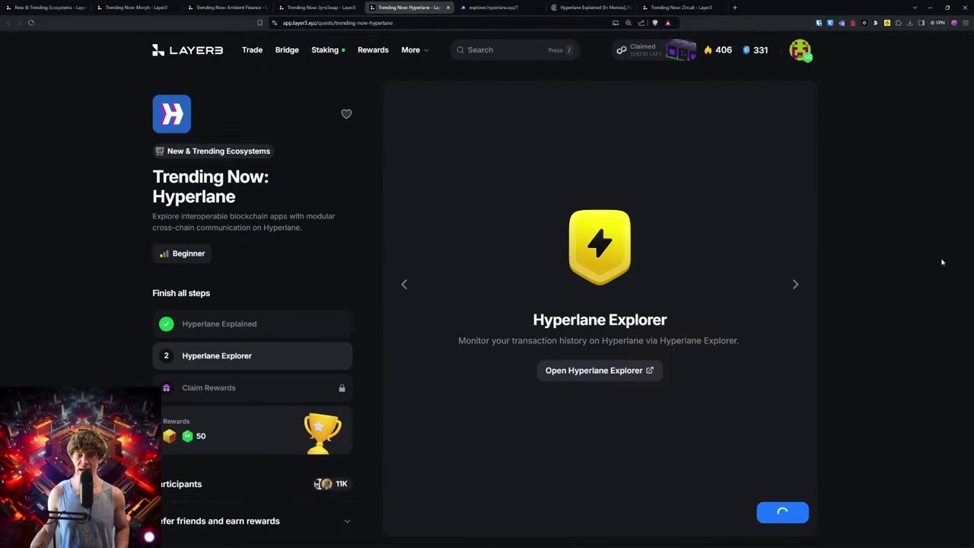
{"action": "left_click", "coordinate": [532, 8]}
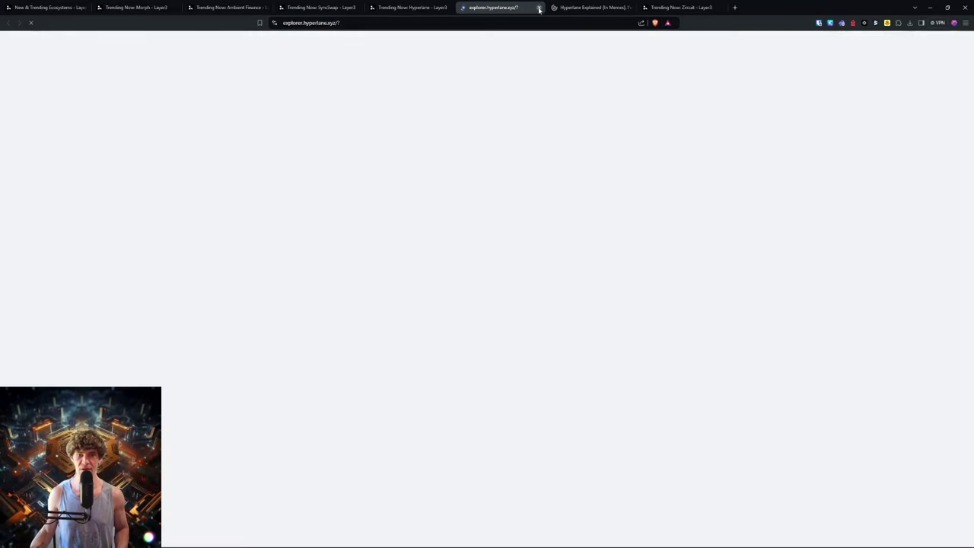
{"action": "left_click", "coordinate": [539, 8]}
{"action": "left_click", "coordinate": [539, 7]}
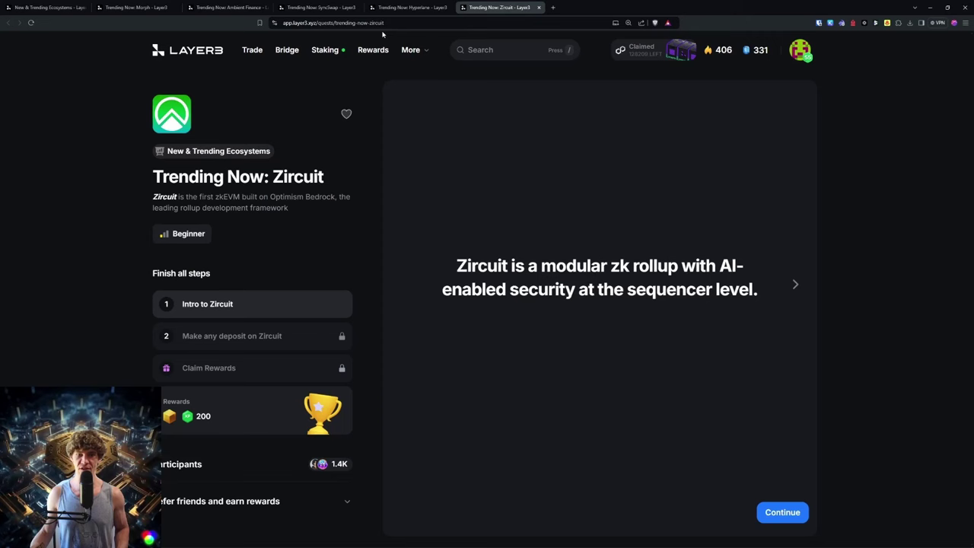
Claim the Hyperlane quest's credential and 50 XP on Polygon, approving the mint in Pocket Universe and Rabby Wallet
{"action": "left_click", "coordinate": [405, 7]}
{"action": "left_click", "coordinate": [249, 304]}
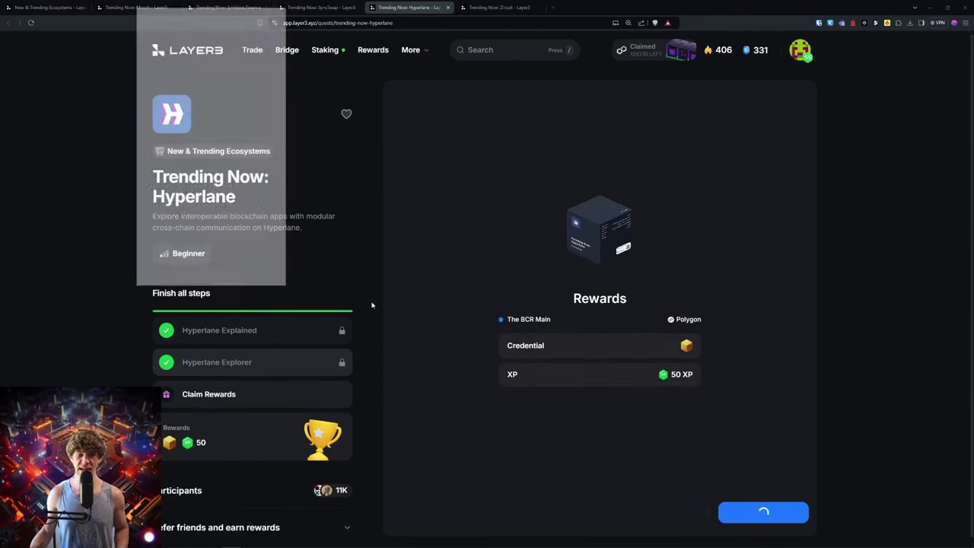
{"action": "left_click", "coordinate": [268, 278]}
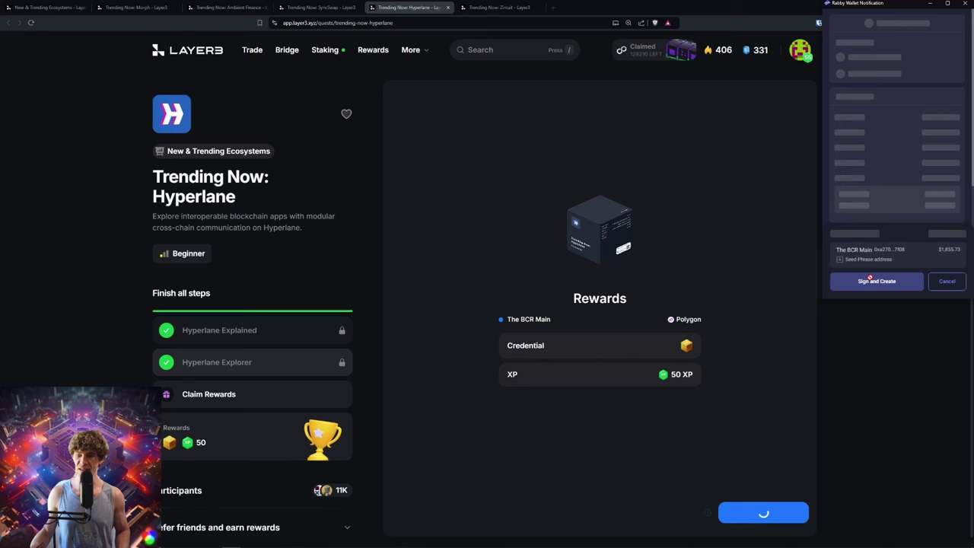
{"action": "left_click", "coordinate": [880, 281]}
{"action": "left_click", "coordinate": [876, 281]}
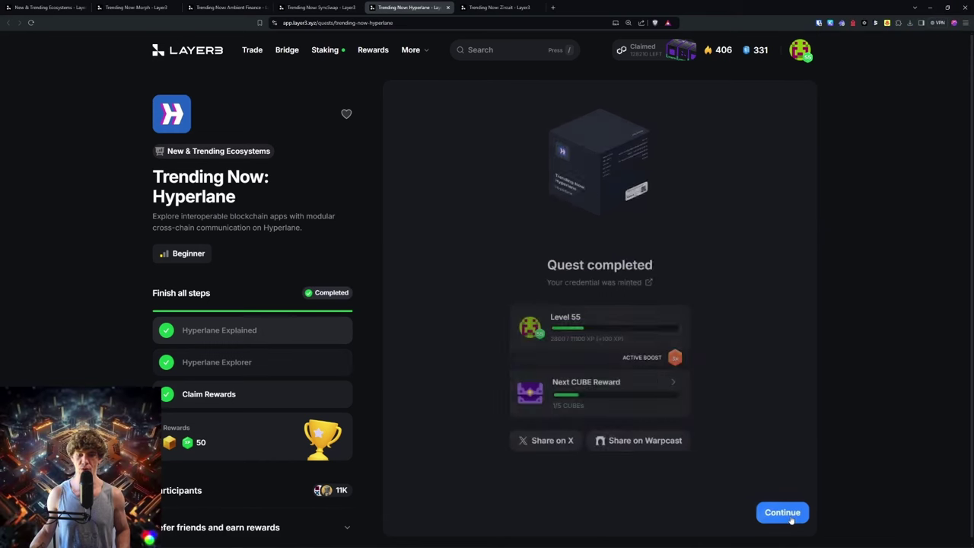
Close the Hyperlane quest, go through the Intro to Zircuit and open Zircuit's staking page for the deposit
{"action": "left_click", "coordinate": [497, 5]}
{"action": "left_click", "coordinate": [447, 7]}
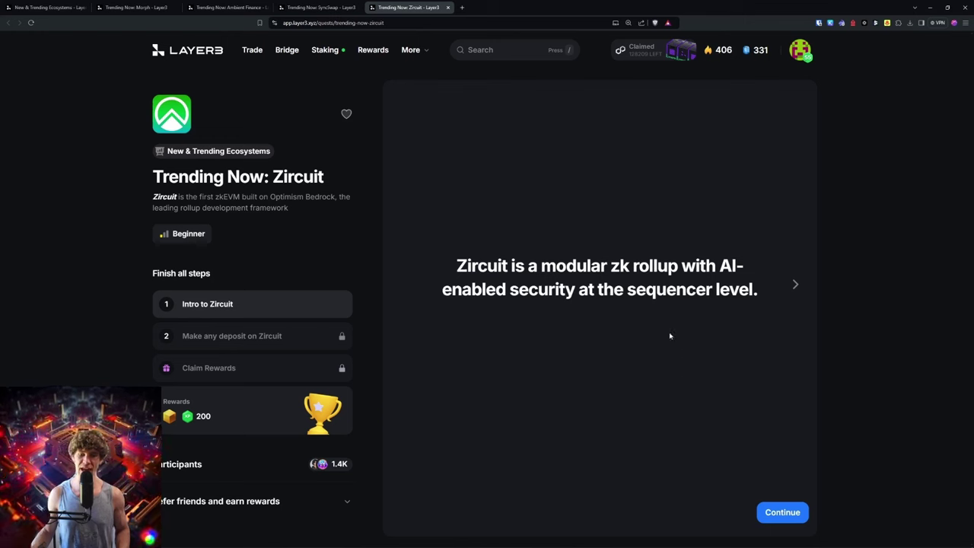
{"action": "left_click", "coordinate": [783, 513]}
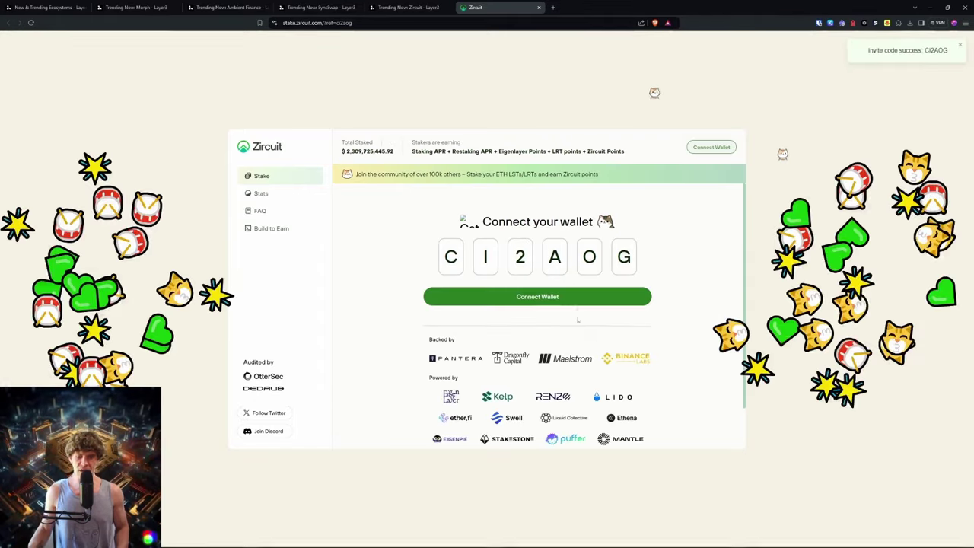
Connect Rabby Wallet to Zircuit staking and sign the message to join with the filled-in invite code
{"action": "left_click", "coordinate": [579, 296]}
{"action": "left_click", "coordinate": [469, 252]}
{"action": "left_click", "coordinate": [901, 279]}
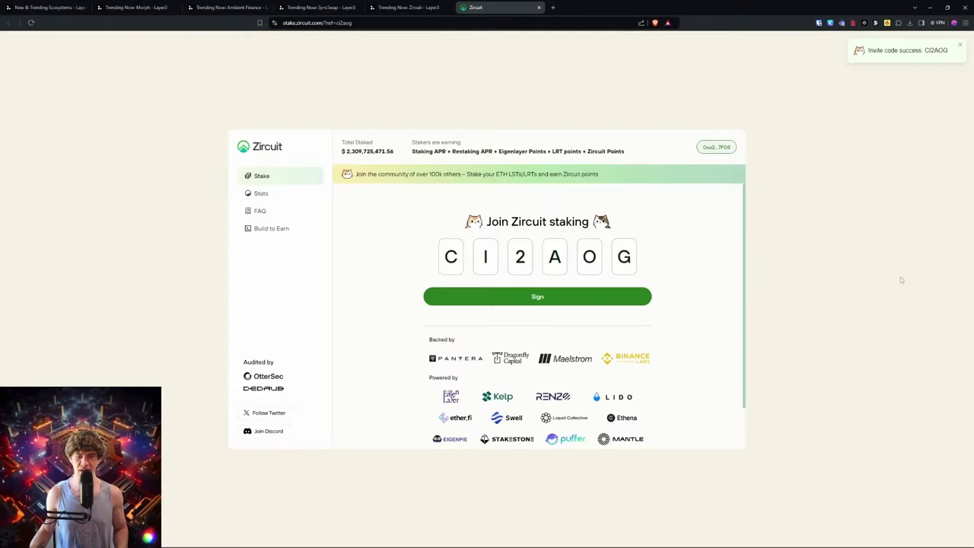
{"action": "left_click", "coordinate": [606, 296]}
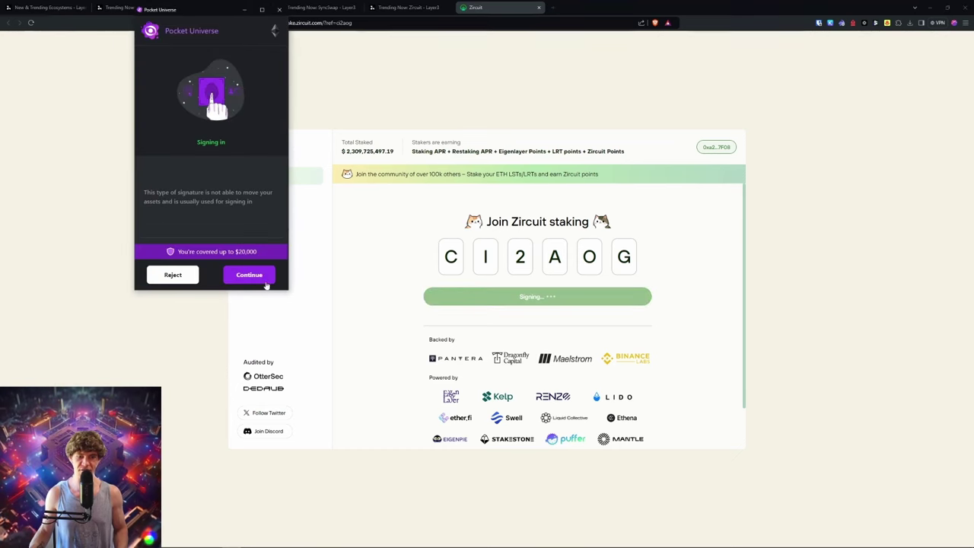
{"action": "left_click", "coordinate": [248, 277]}
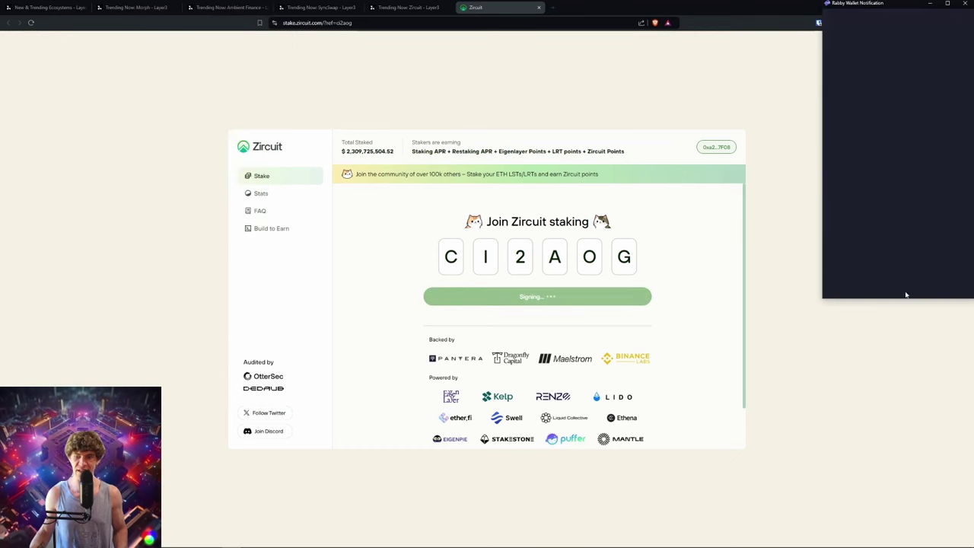
Enter a 0.0001 ETH deposit on Zircuit's staking page and submit it for wallet approval
{"action": "scroll", "coordinate": [675, 323], "scroll_direction": "down", "scroll_amount": 2}
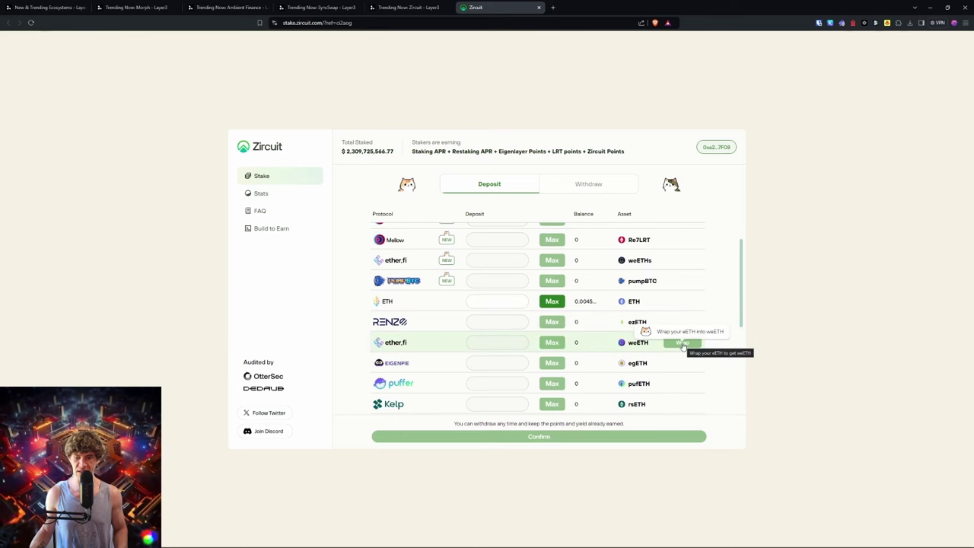
{"action": "left_click", "coordinate": [682, 344]}
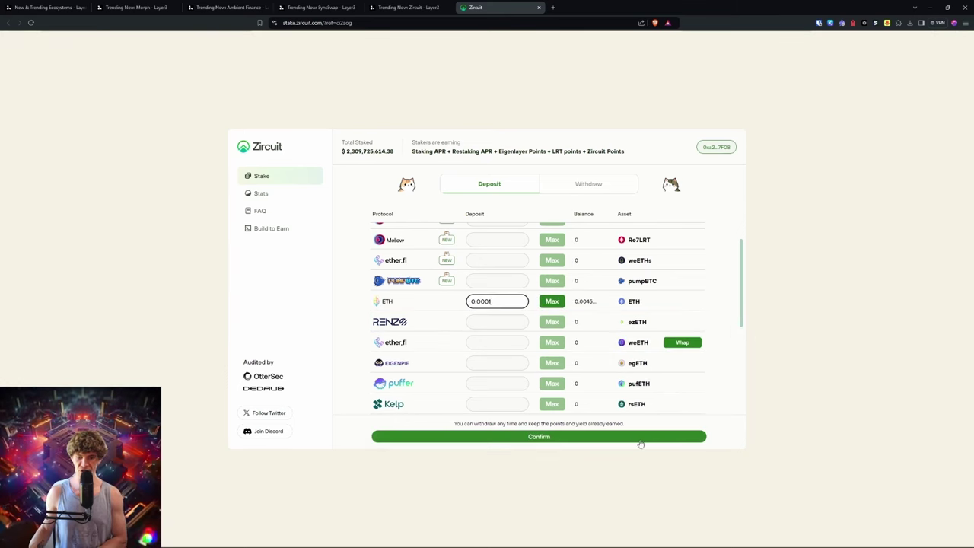
{"action": "left_click", "coordinate": [641, 440]}
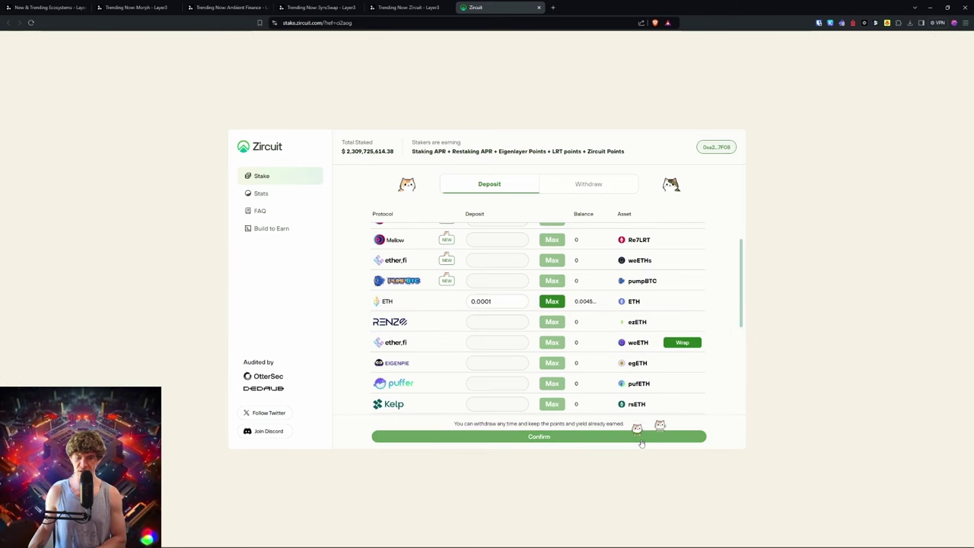
{"action": "left_click", "coordinate": [495, 350]}
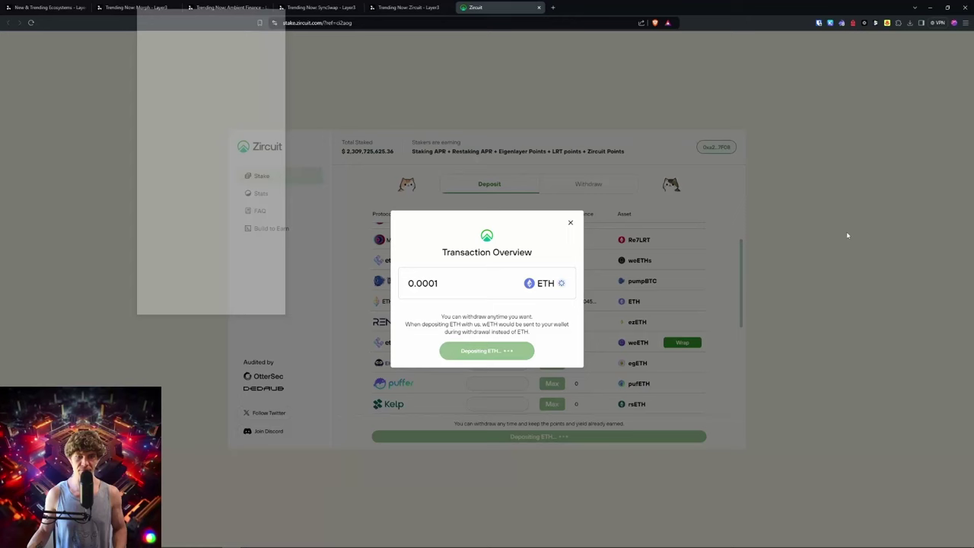
{"action": "left_click", "coordinate": [263, 305]}
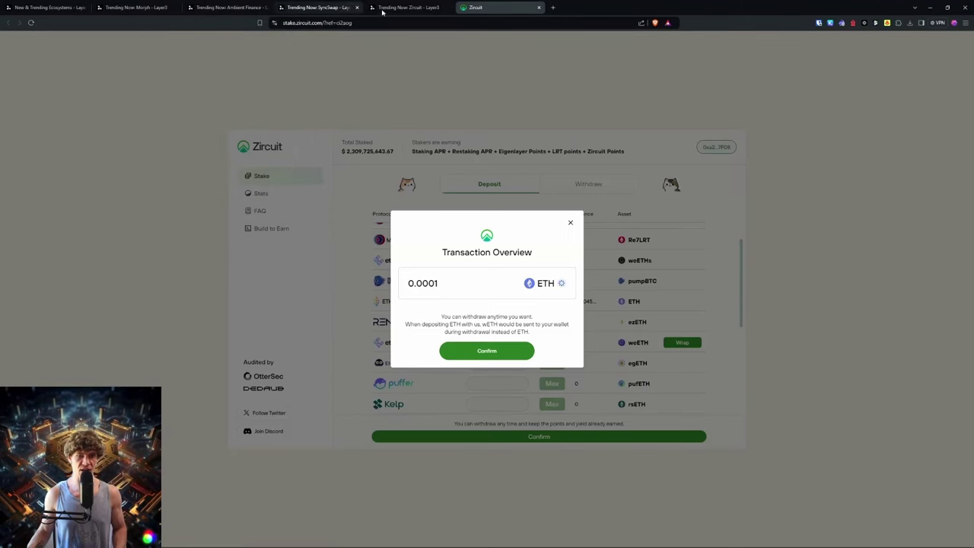
Check the deposit step of the Zircuit quest on Layer3 and return to Zircuit's staking page
{"action": "left_click", "coordinate": [386, 9]}
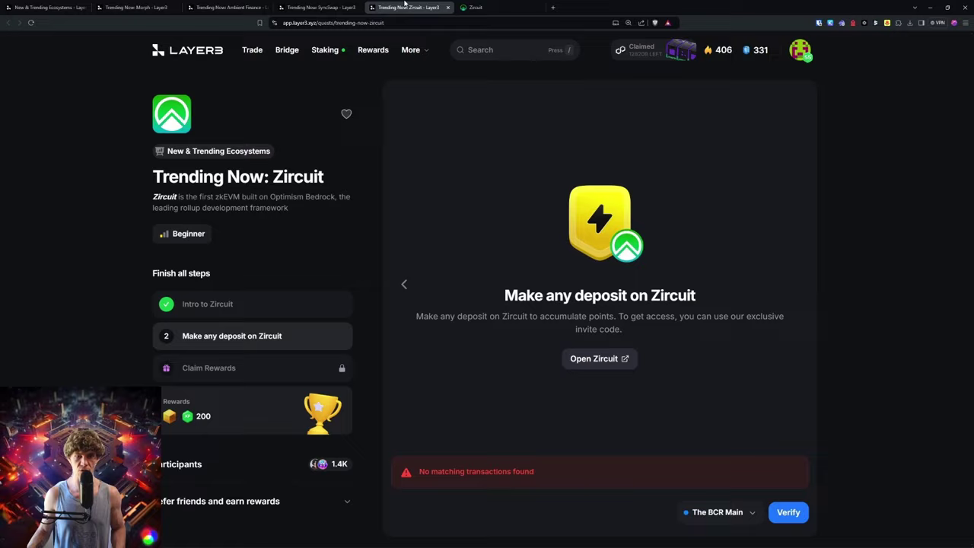
{"action": "left_click", "coordinate": [487, 8]}
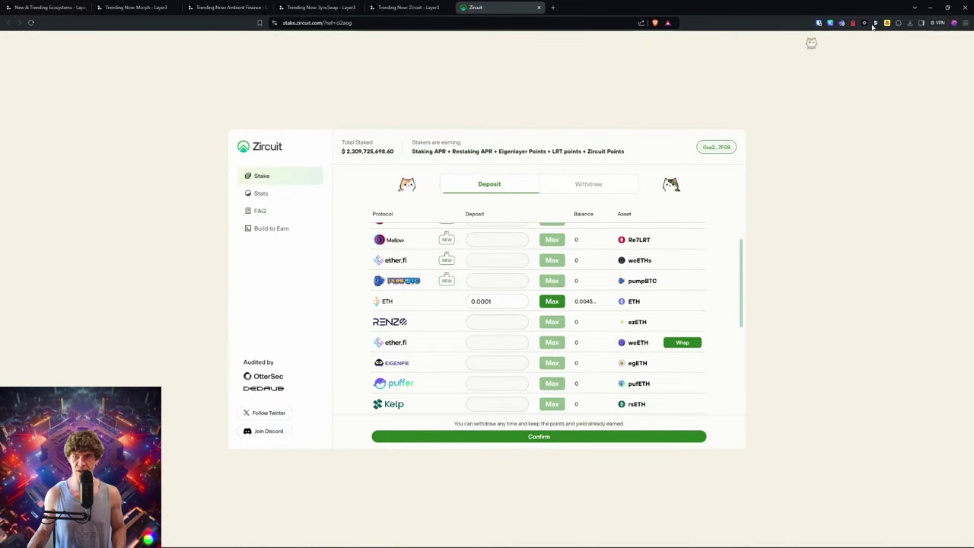
{"action": "left_click", "coordinate": [842, 22]}
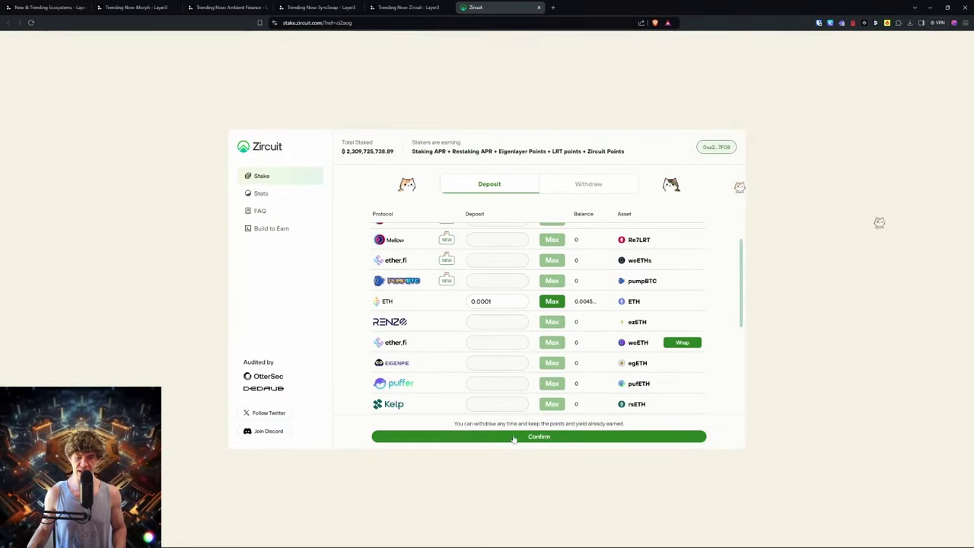
Resubmit the 0.0001 ETH deposit and approve it in Wallet Guard, Pocket Universe and Rabby Wallet
{"action": "left_click", "coordinate": [514, 438]}
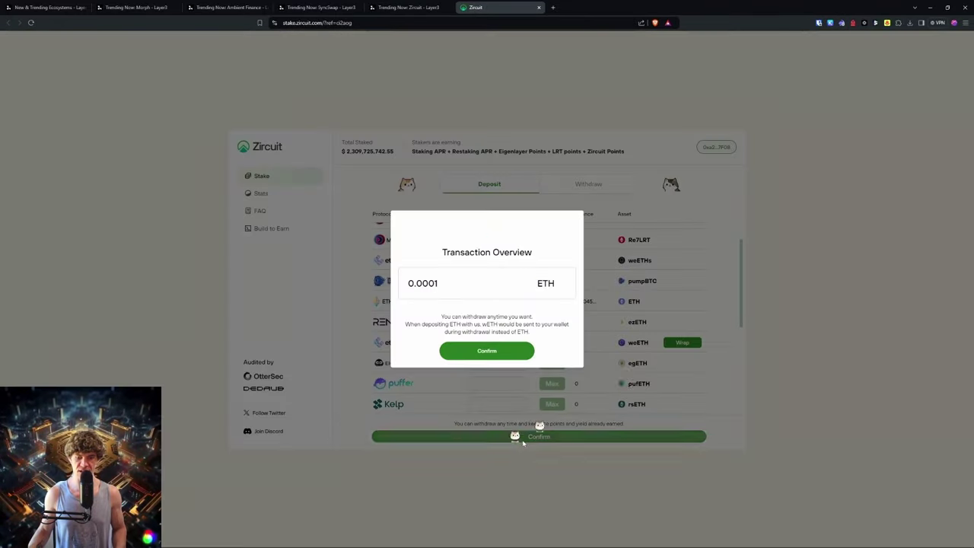
{"action": "left_click", "coordinate": [503, 355]}
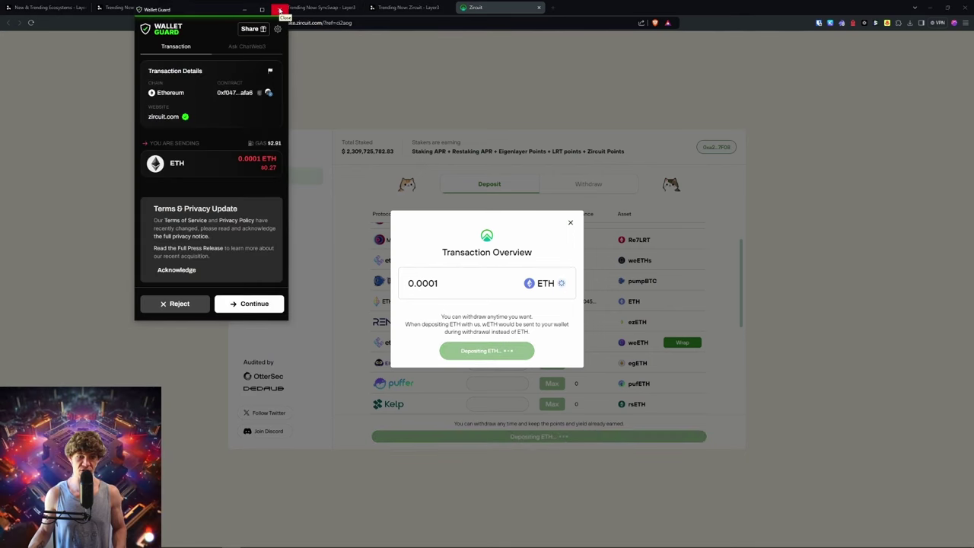
{"action": "left_click", "coordinate": [252, 304]}
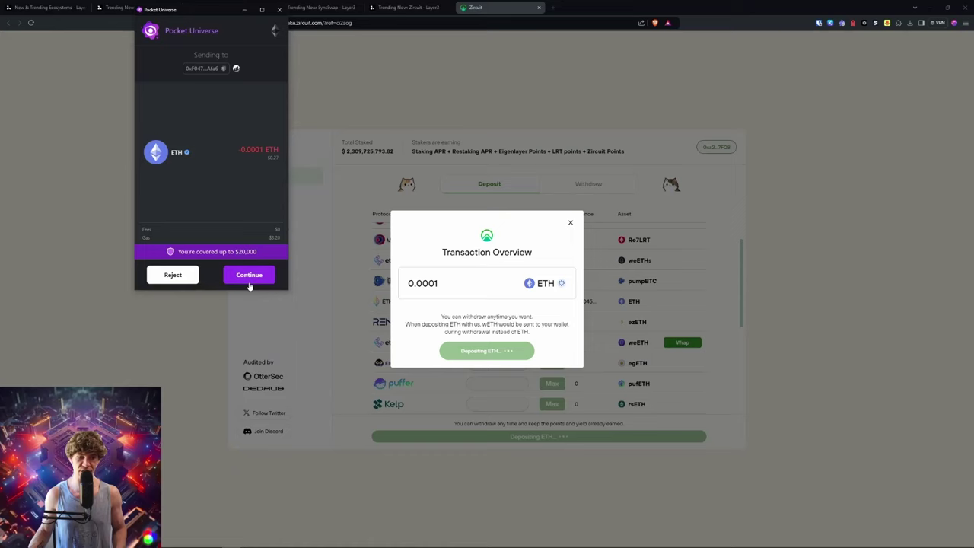
{"action": "left_click", "coordinate": [249, 282]}
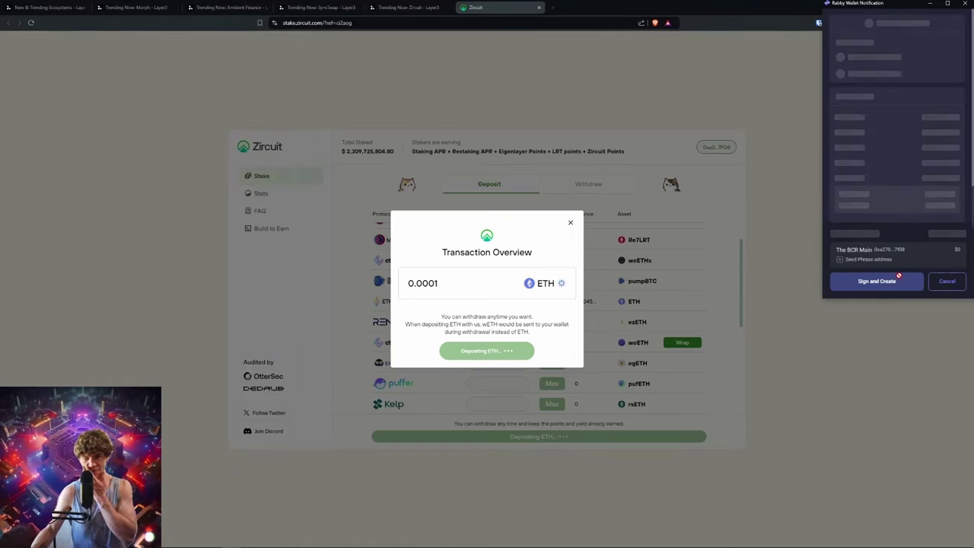
{"action": "left_click", "coordinate": [883, 280]}
{"action": "left_click", "coordinate": [883, 280]}
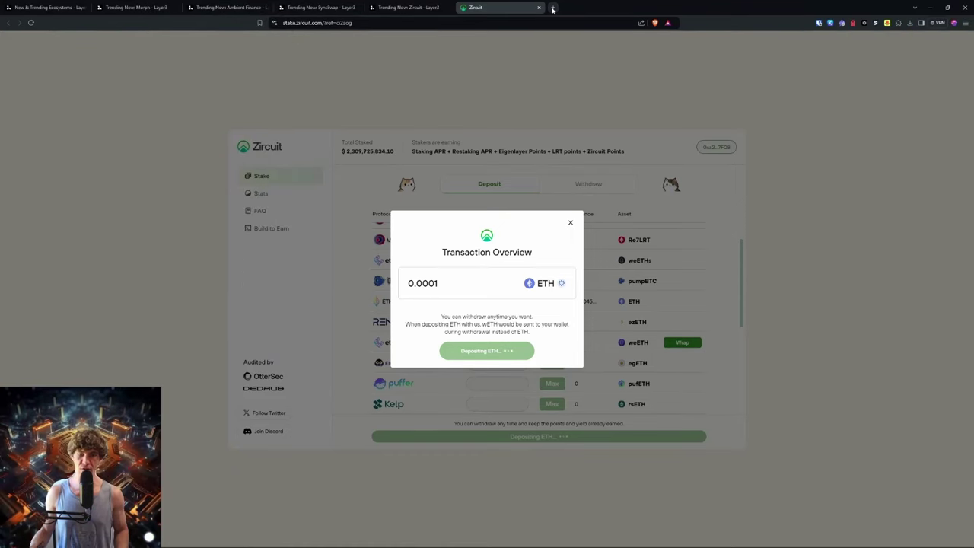
Open Etherscan in a new tab to check Ethereum's current gas price, and close the page
{"action": "left_click", "coordinate": [554, 8]}
{"action": "type", "text": "eth"}
{"action": "key", "text": "Return"}
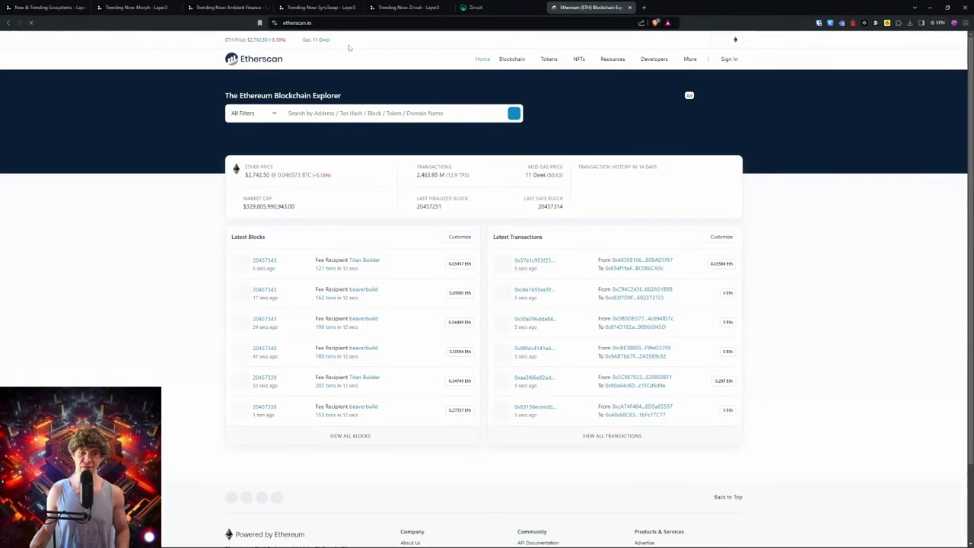
{"action": "left_click", "coordinate": [631, 8]}
Verify the Zircuit deposit on Layer3 and claim the quest's credential and 200 XP on OP Mainnet, approving the mint in the wallet pop-ups
{"action": "left_click", "coordinate": [409, 7]}
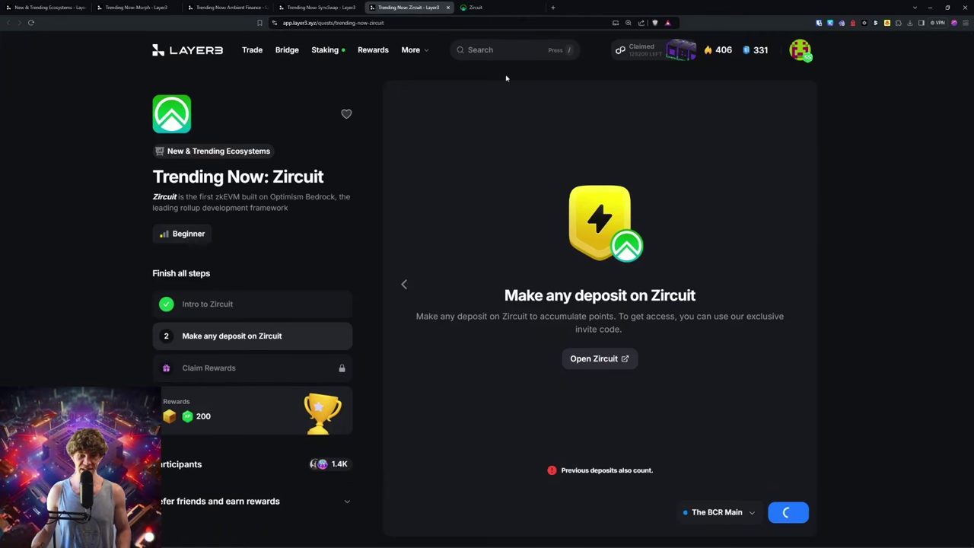
{"action": "left_click", "coordinate": [772, 512]}
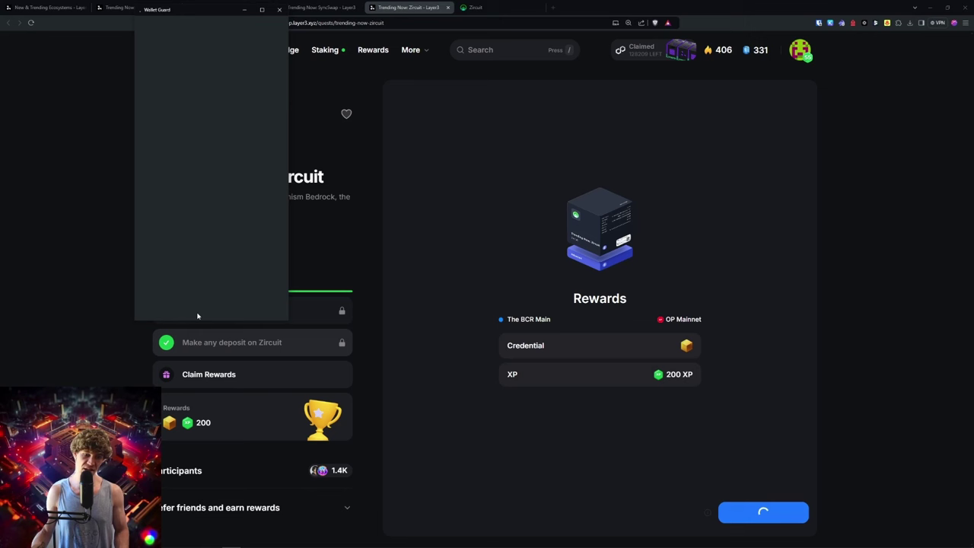
{"action": "left_click", "coordinate": [250, 304]}
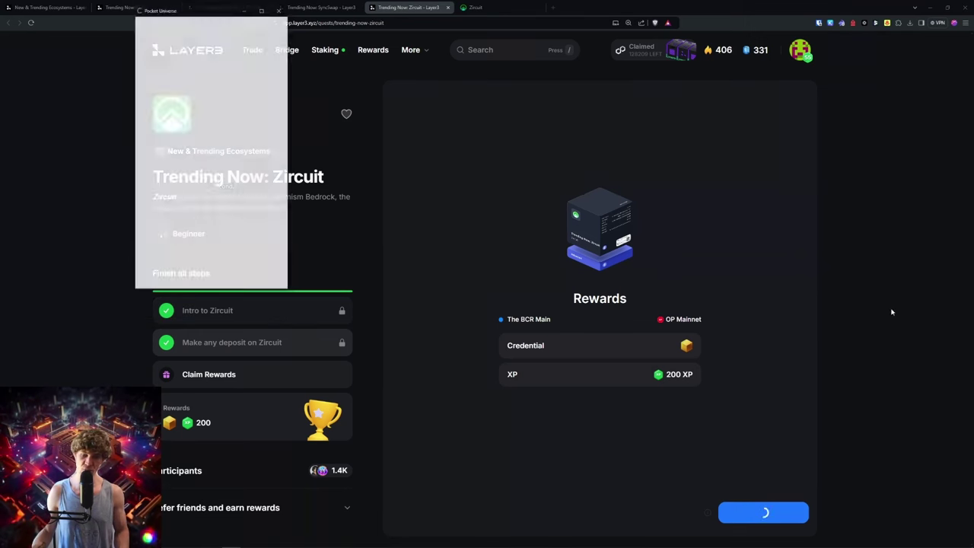
{"action": "left_click", "coordinate": [251, 274]}
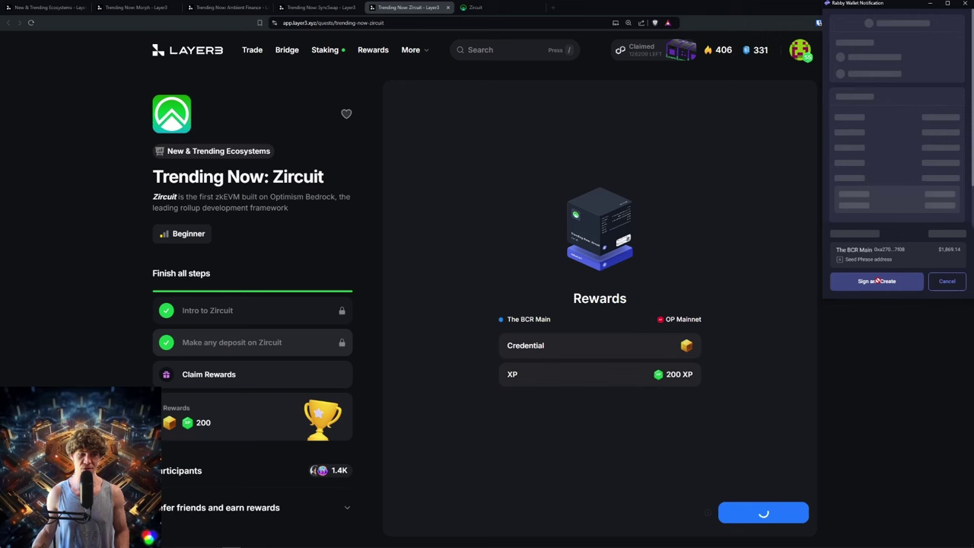
{"action": "left_click", "coordinate": [873, 284]}
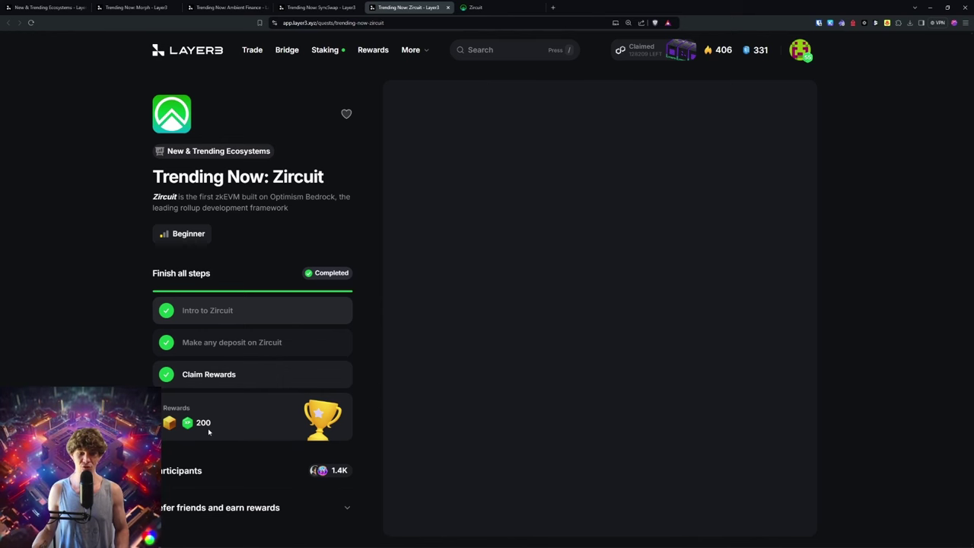
Close the Zircuit staking page and the Morph, Ambient Finance and SyncSwap quest tabs
{"action": "left_click", "coordinate": [133, 7]}
{"action": "left_click", "coordinate": [174, 7]}
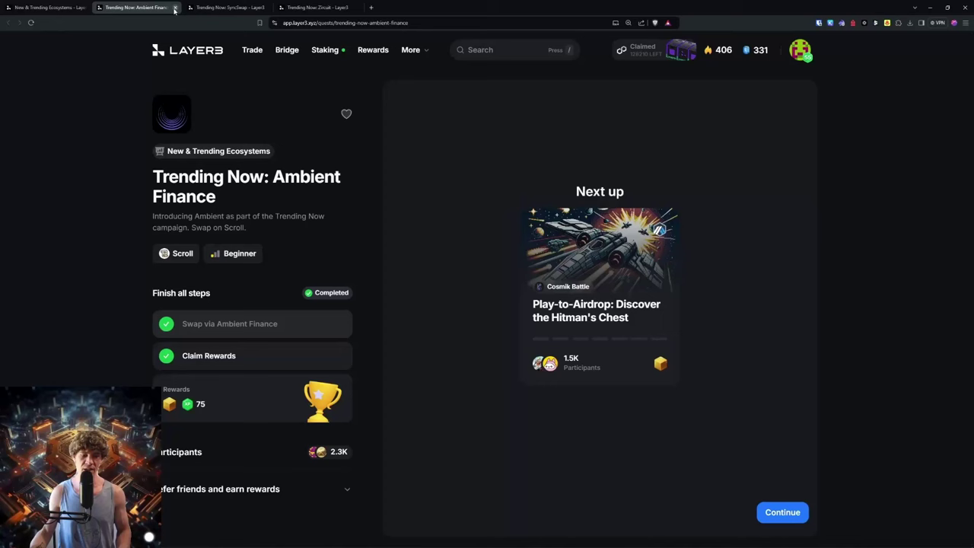
{"action": "left_click", "coordinate": [174, 8]}
{"action": "left_click", "coordinate": [175, 8]}
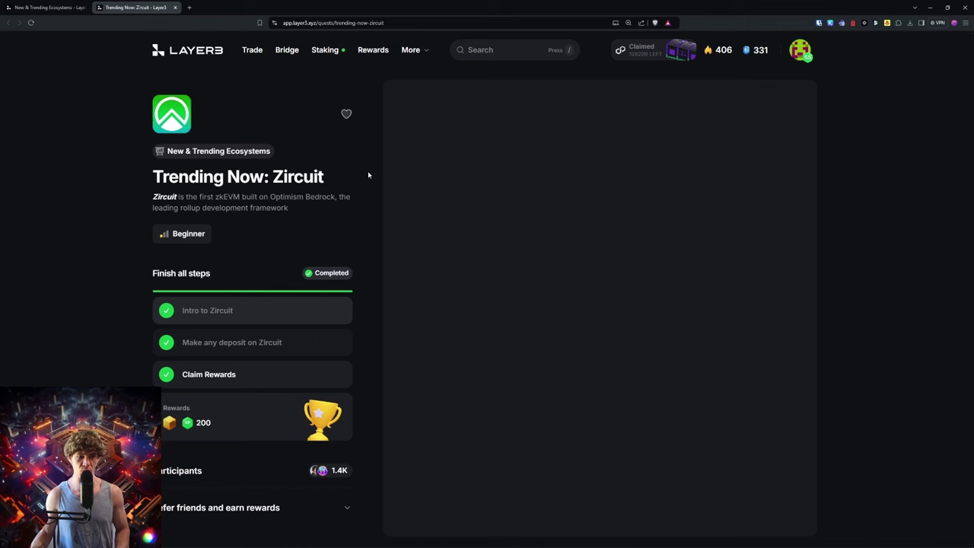
Open the Layer3 profile page and examine its completed quests and the Level 50 achievement
{"action": "left_click", "coordinate": [801, 52]}
{"action": "left_click", "coordinate": [801, 52]}
{"action": "left_click", "coordinate": [801, 53]}
{"action": "left_click", "coordinate": [766, 87]}
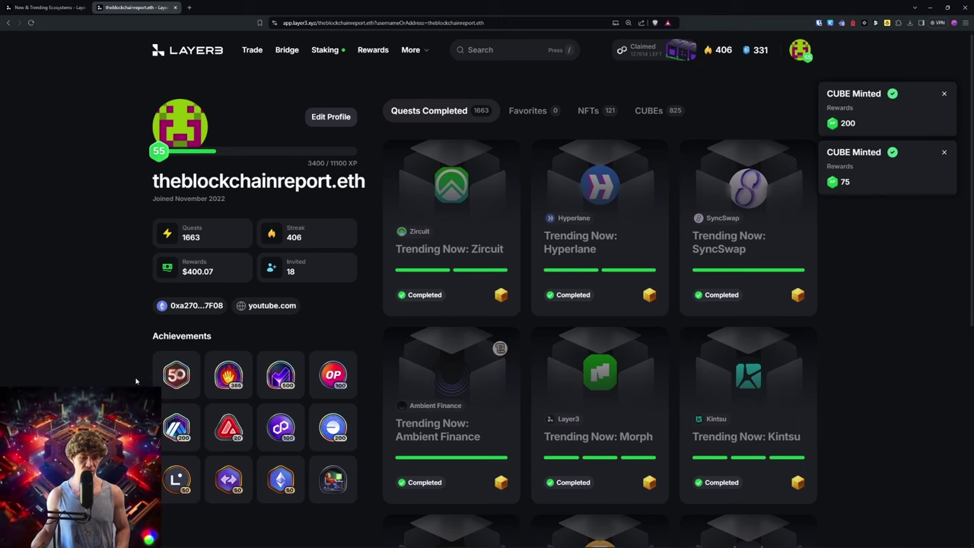
{"action": "mouse_move", "coordinate": [187, 376]}
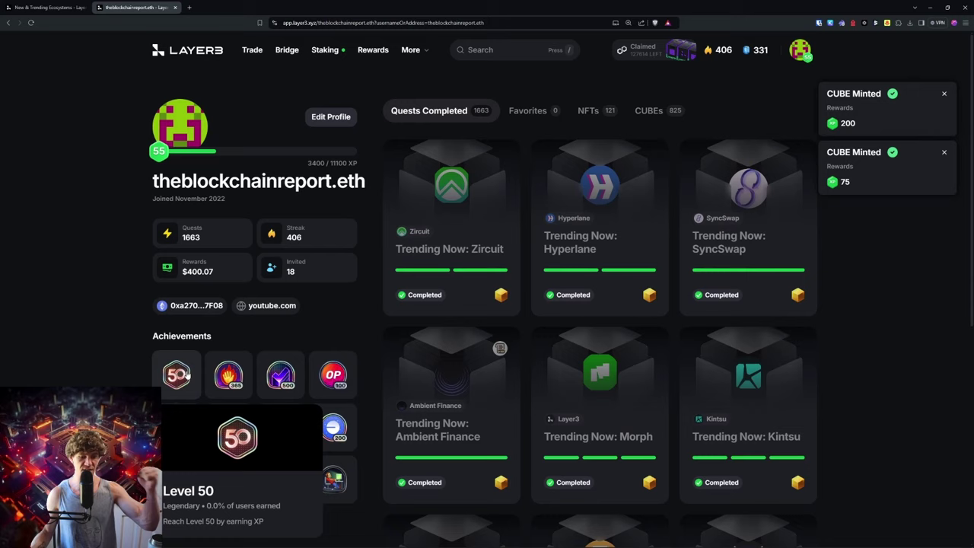
Reload the New & Trending Ecosystems campaign page, dismiss the CUBE mint notifications and look through its quests
{"action": "left_click", "coordinate": [45, 8]}
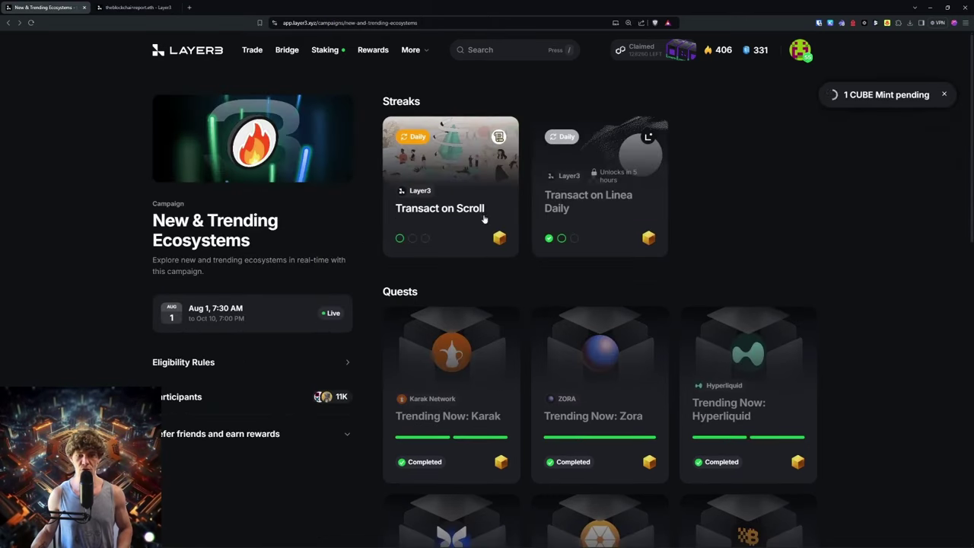
{"action": "key", "text": "ctrl+r"}
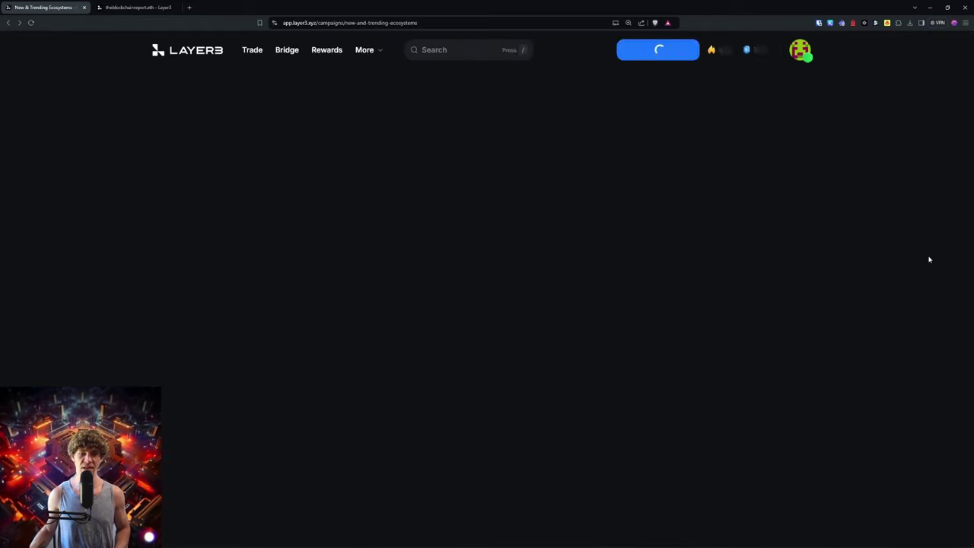
{"action": "left_click", "coordinate": [946, 94]}
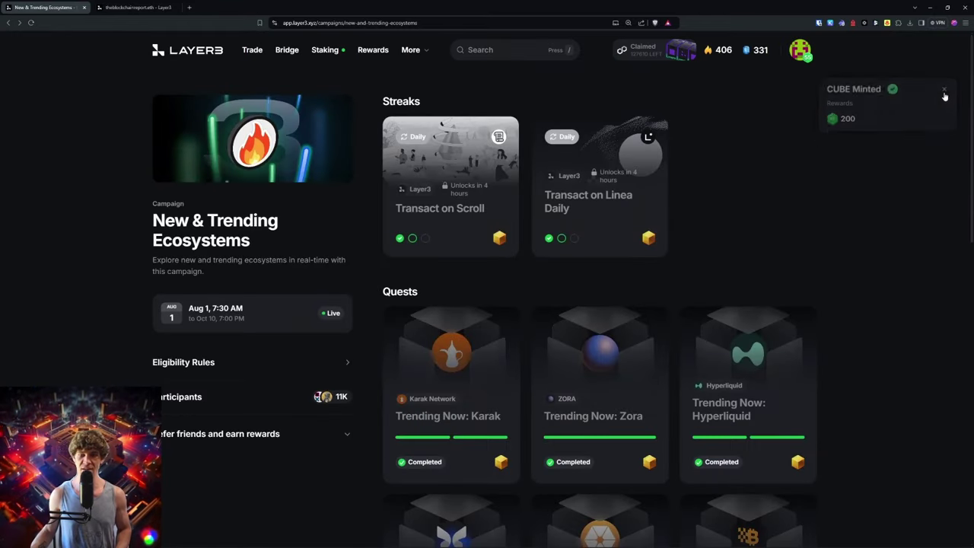
{"action": "left_click", "coordinate": [946, 94]}
{"action": "scroll", "coordinate": [920, 282], "scroll_direction": "down", "scroll_amount": 4}
{"action": "scroll", "coordinate": [921, 281], "scroll_direction": "up", "scroll_amount": 4}
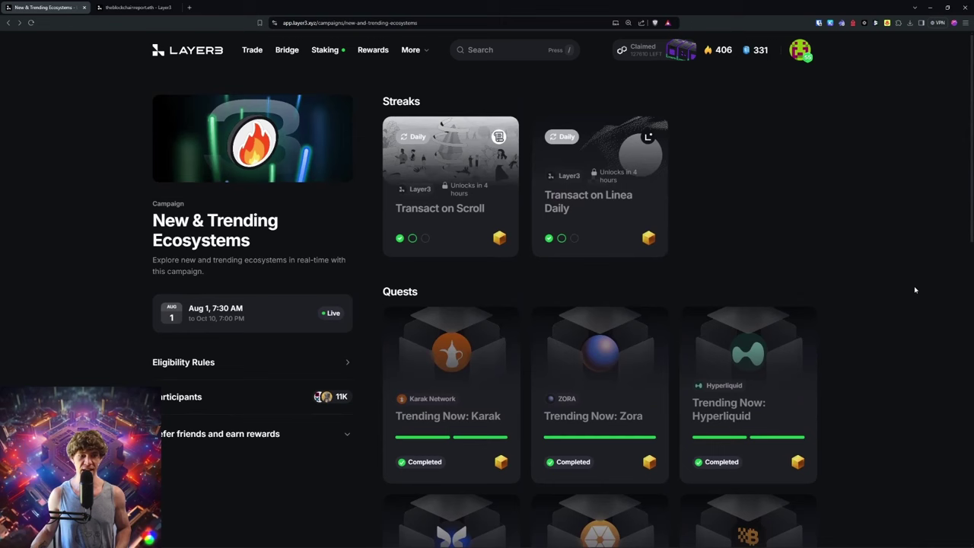